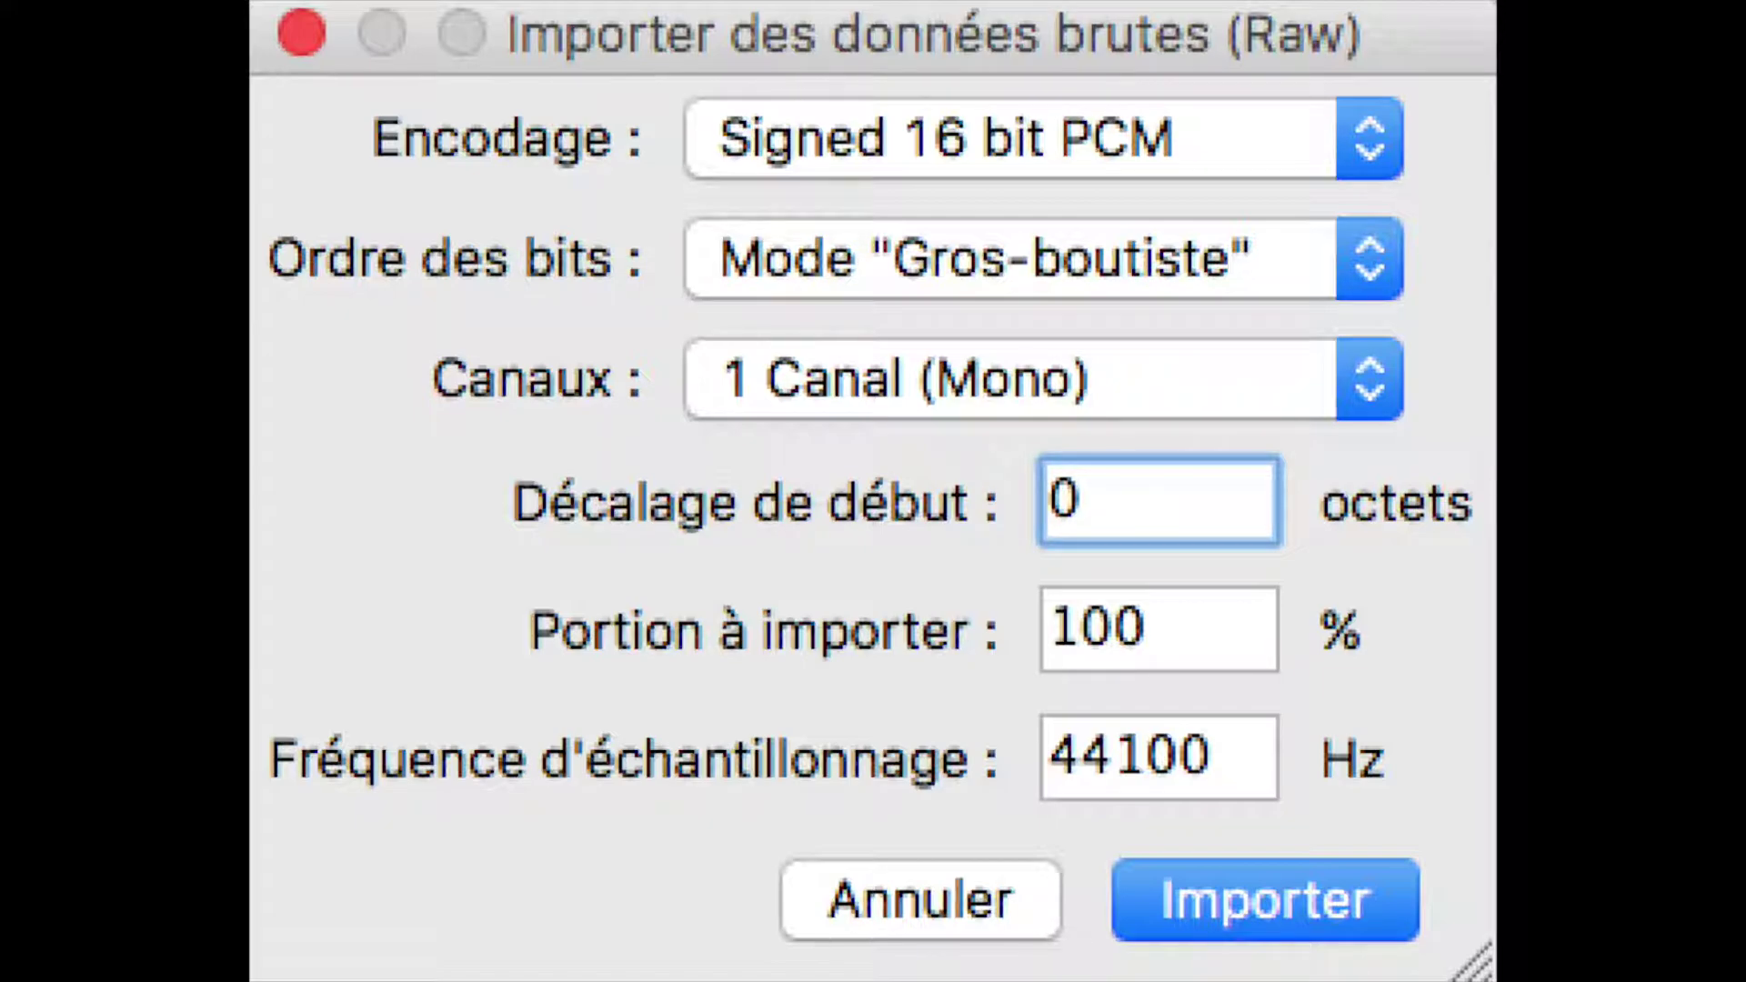
# Import the raw audio as Signed 16 bit PCM, Mode "Gros-boutiste", mono, 44100 Hz, and audition the new track soloed from about 8.5 s
pyautogui.press('Return')
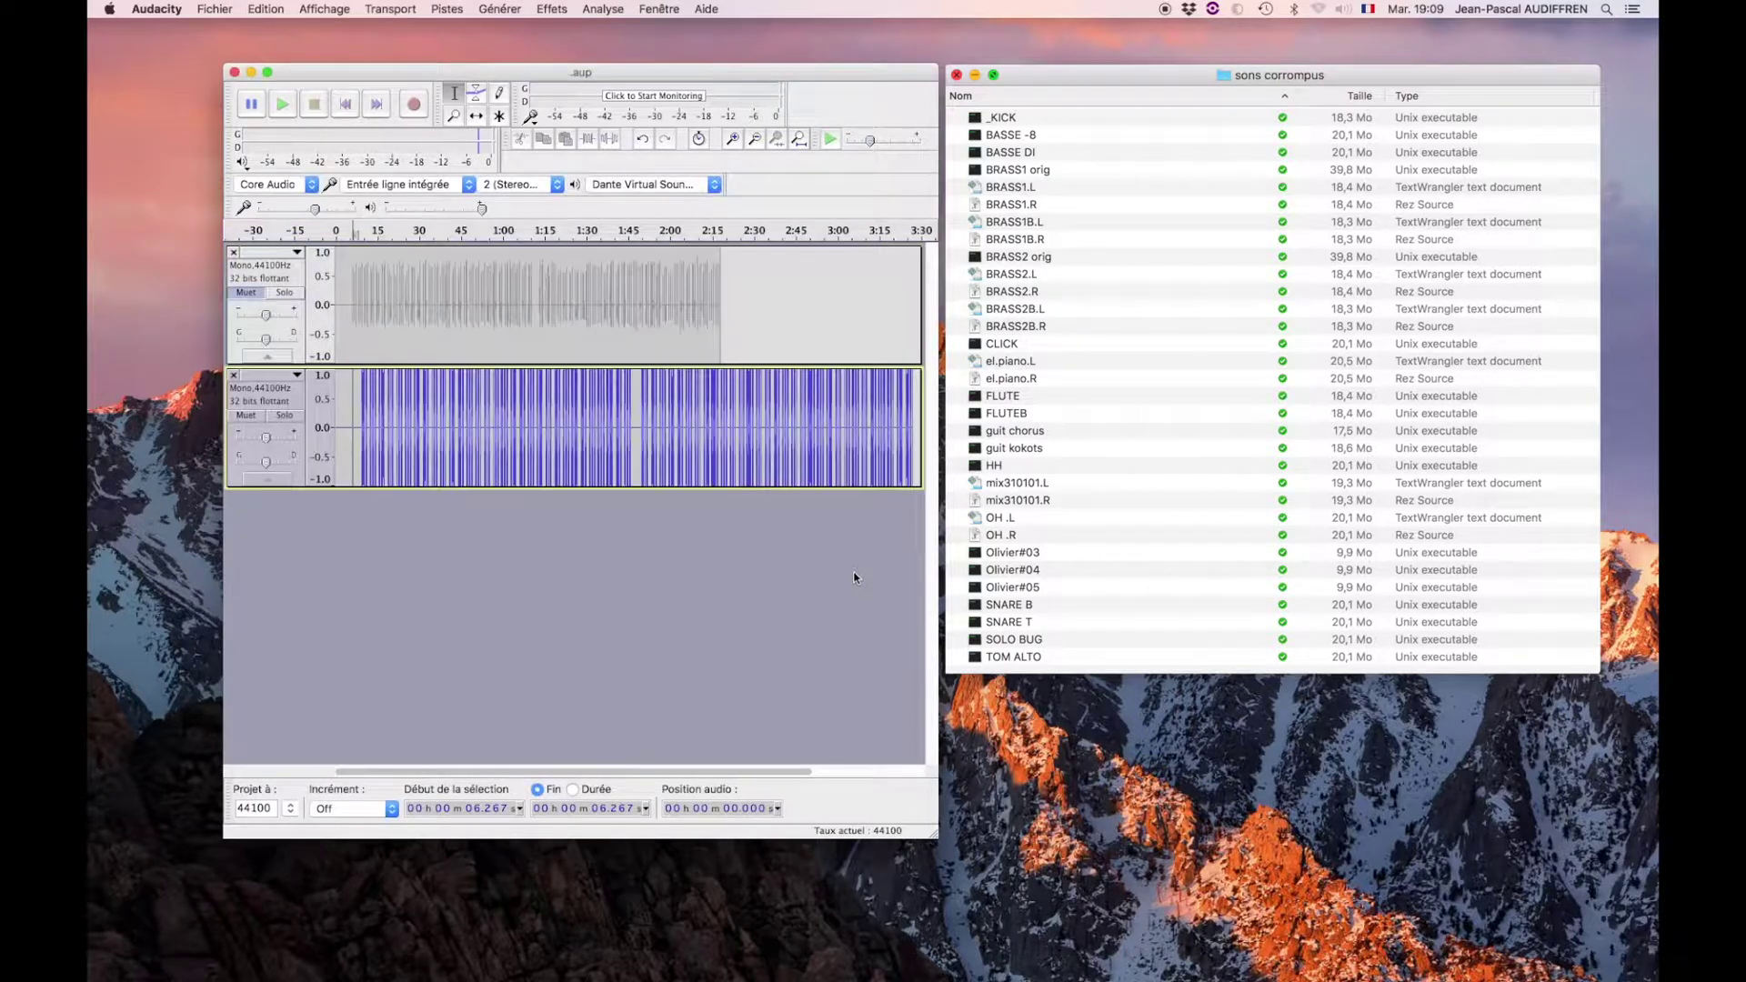
pyautogui.click(360, 391)
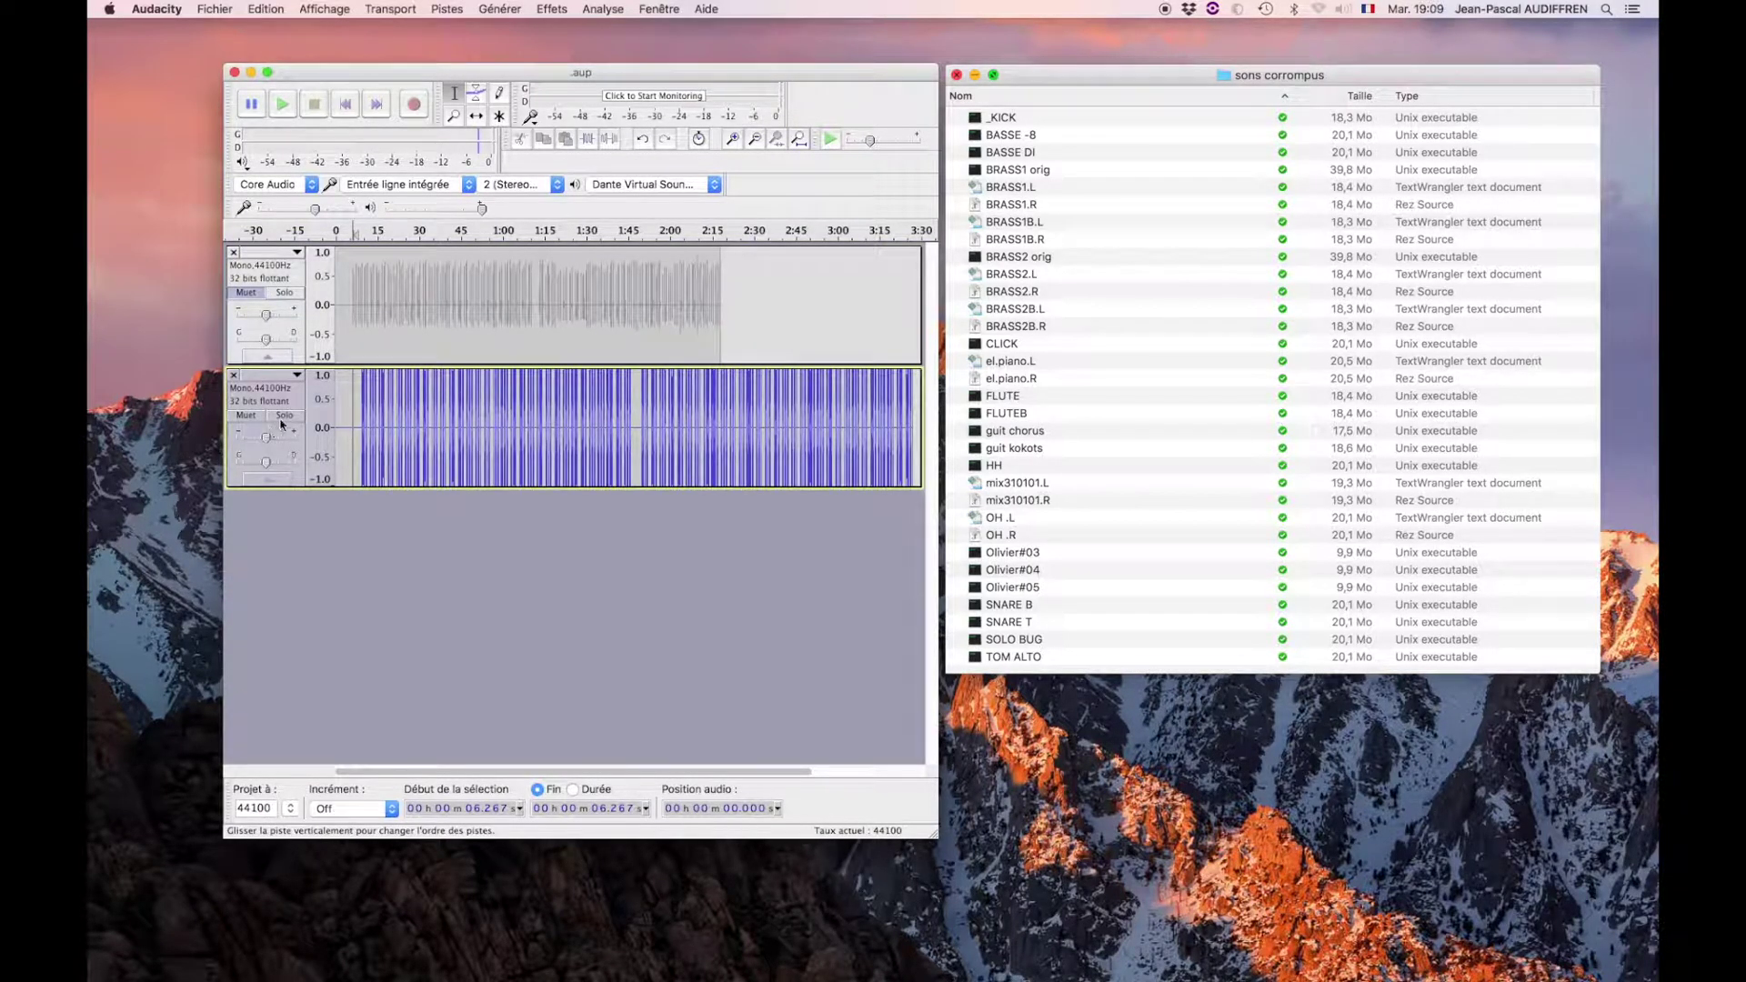
pyautogui.press('space')
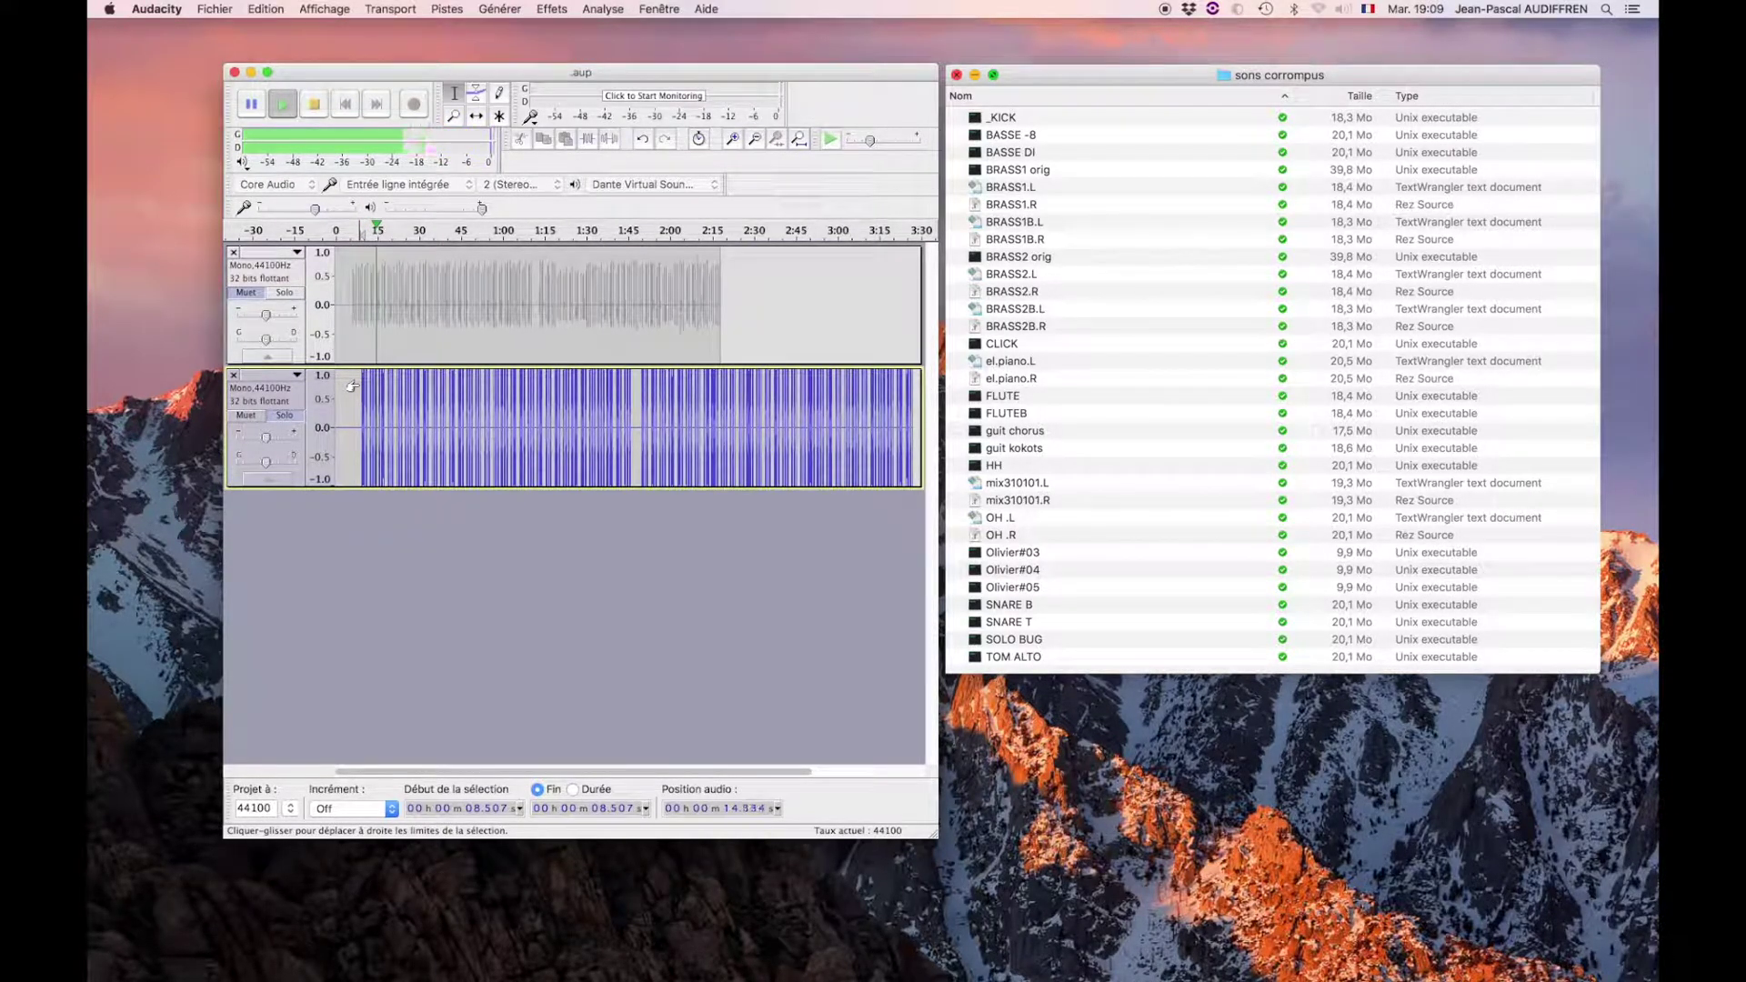
pyautogui.press('space')
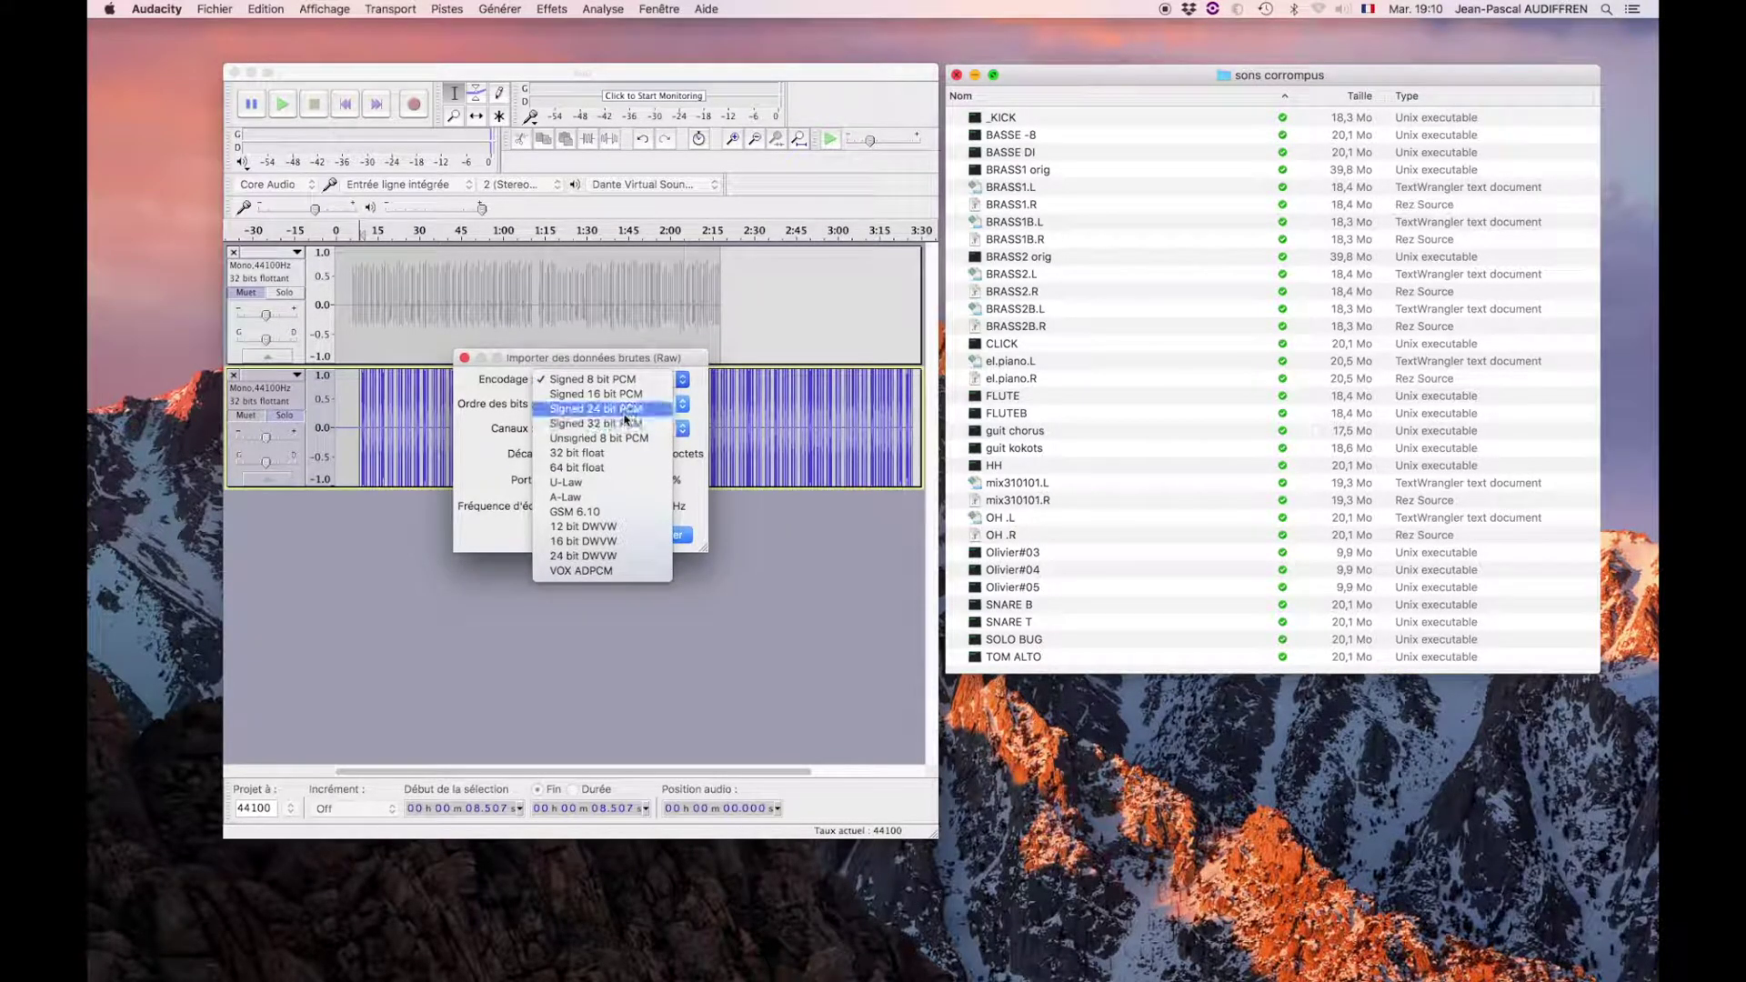
# Import the raw audio as Signed 24 bit PCM with Mode "petit-boutiste", 1 Canal (Mono) and 44100 Hz
pyautogui.click(651, 414)
pyautogui.click(641, 434)
pyautogui.click(580, 415)
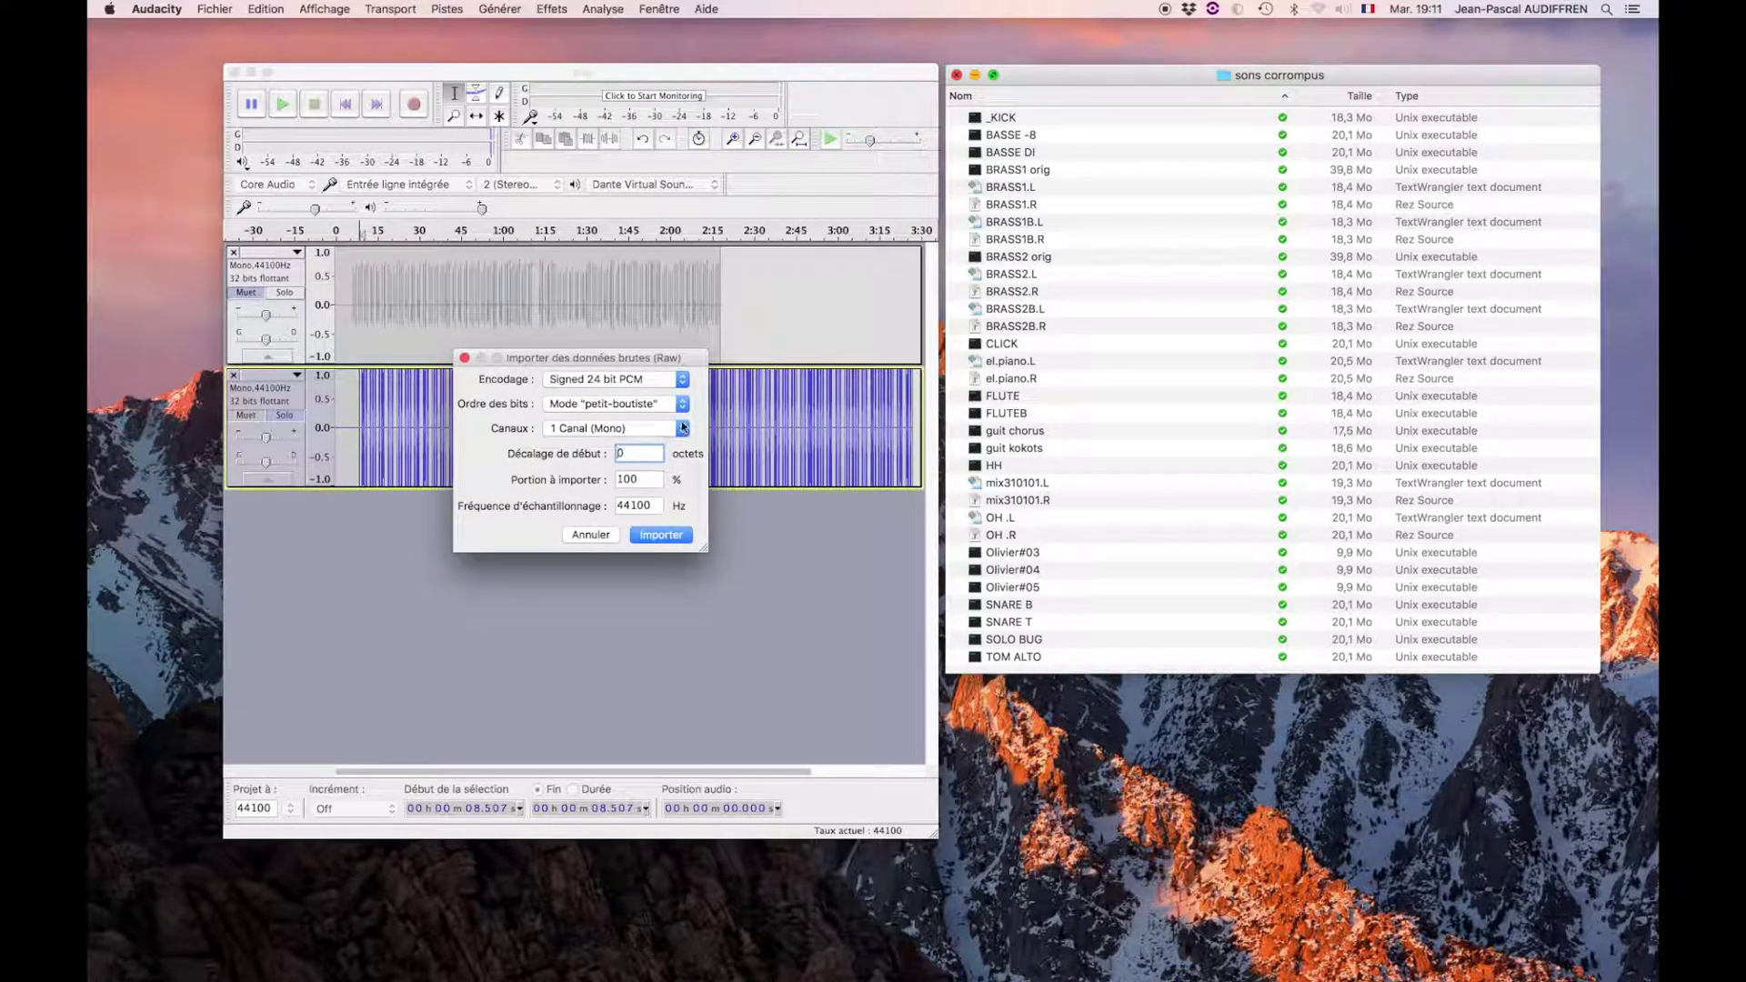
pyautogui.moveTo(637, 357); pyautogui.dragTo(838, 349)
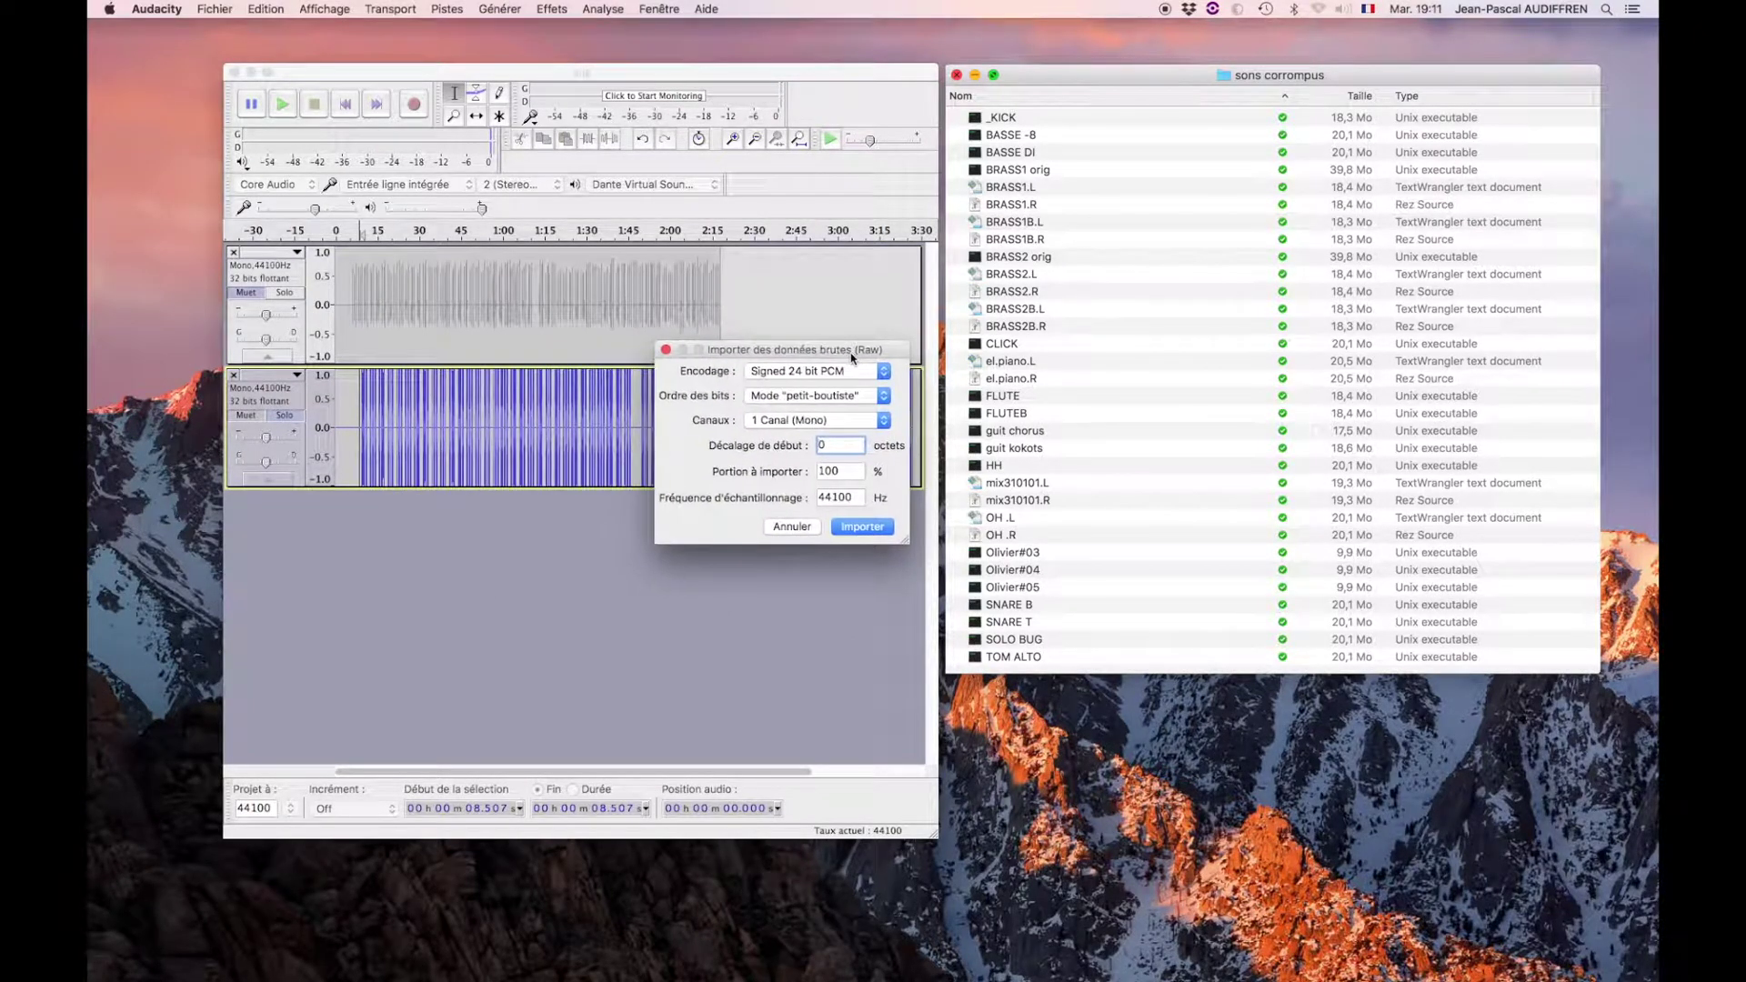
pyautogui.click(864, 528)
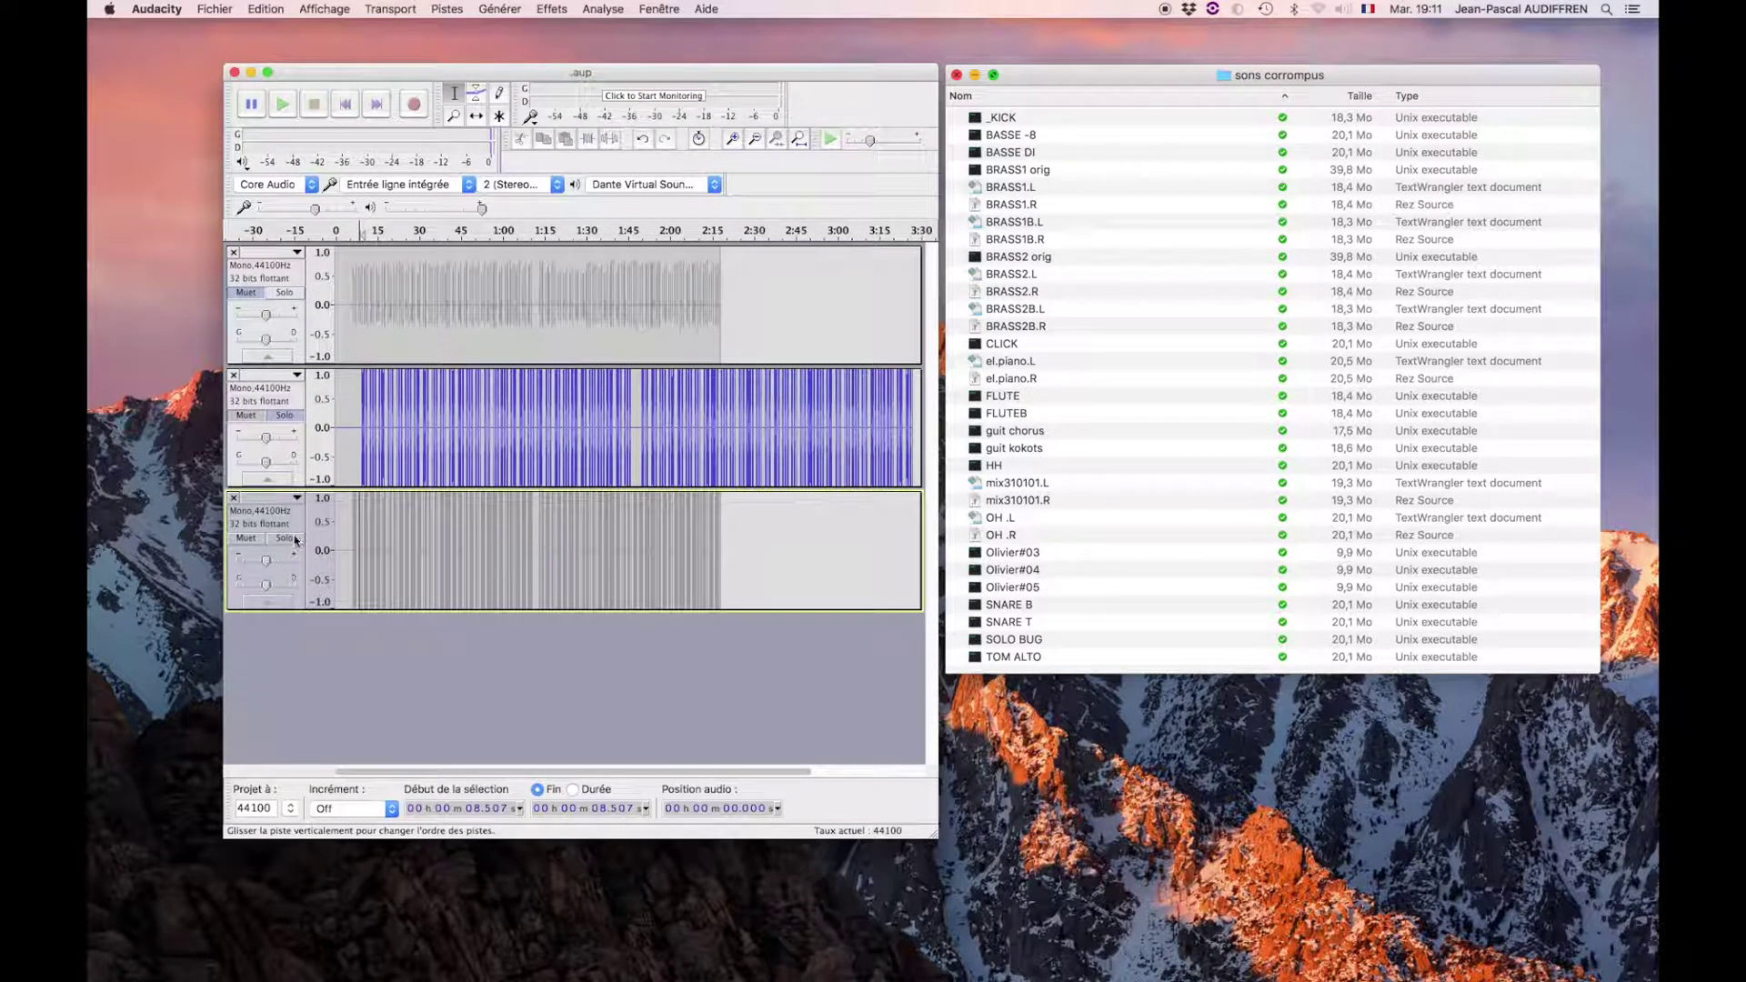
# Solo the newly imported third track, mute the second track, and audition the audio from near its start
pyautogui.keyDown('shift'); pyautogui.click(295, 540); pyautogui.keyUp('shift')
pyautogui.keyDown('shift'); pyautogui.click(277, 423); pyautogui.keyUp('shift')
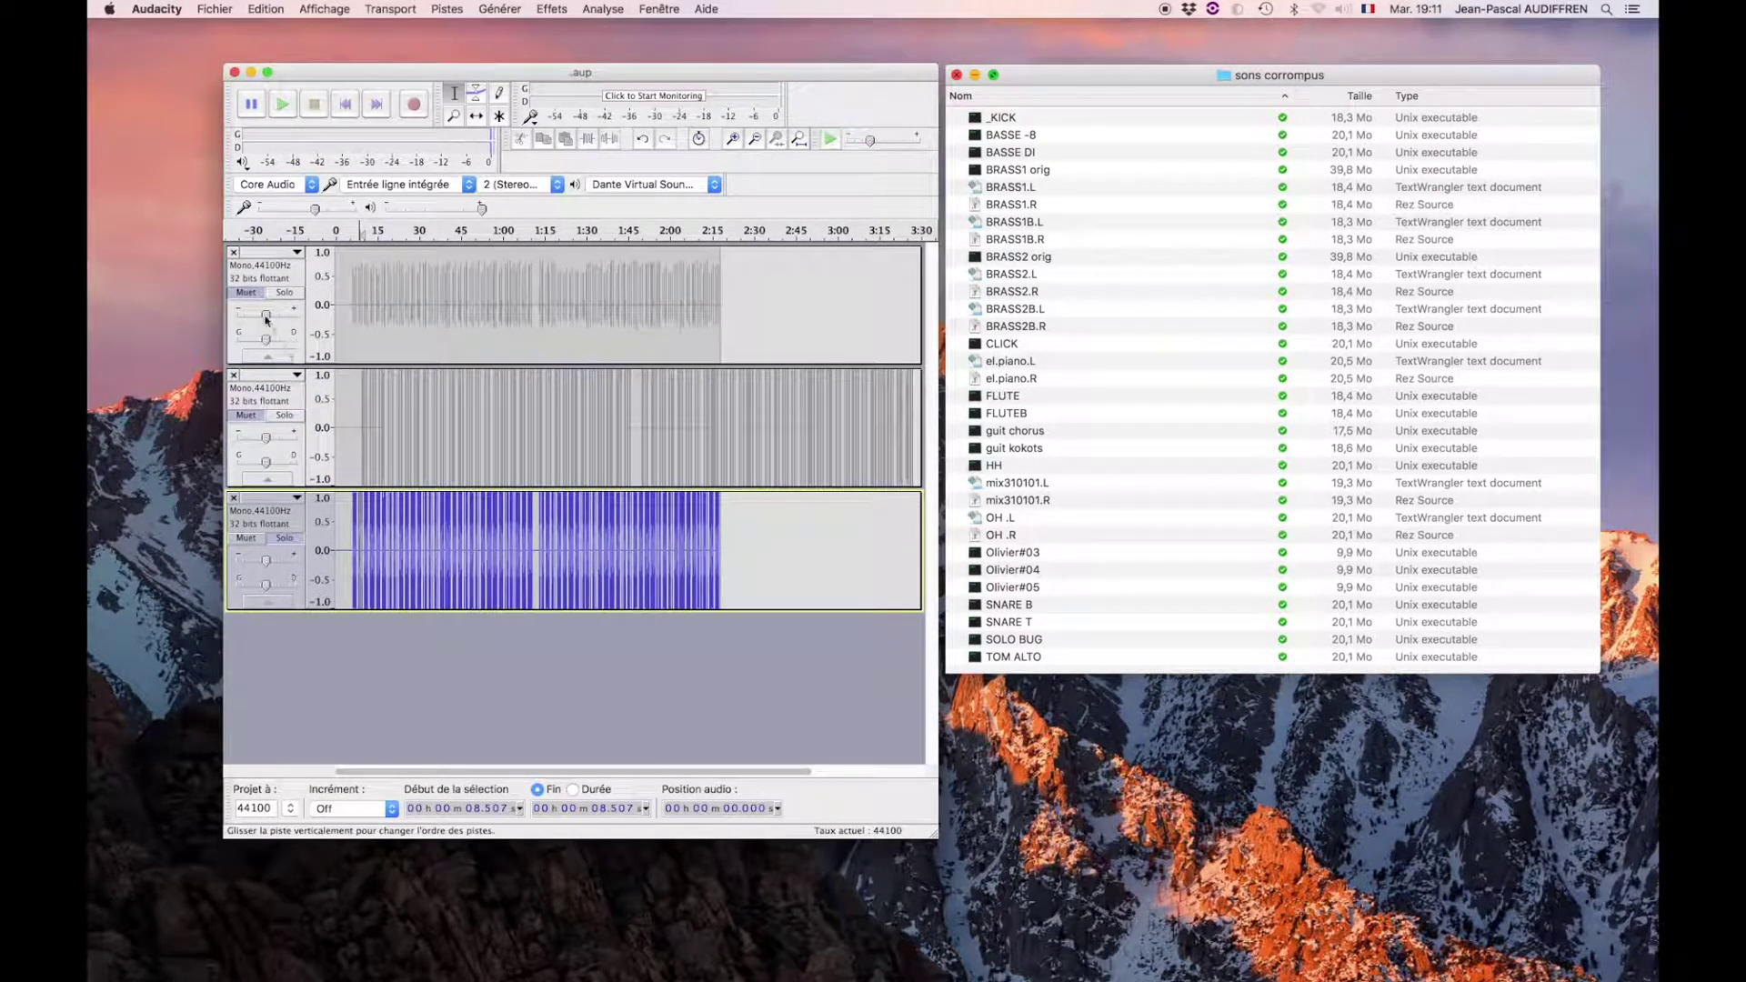
pyautogui.click(265, 418)
pyautogui.click(355, 230)
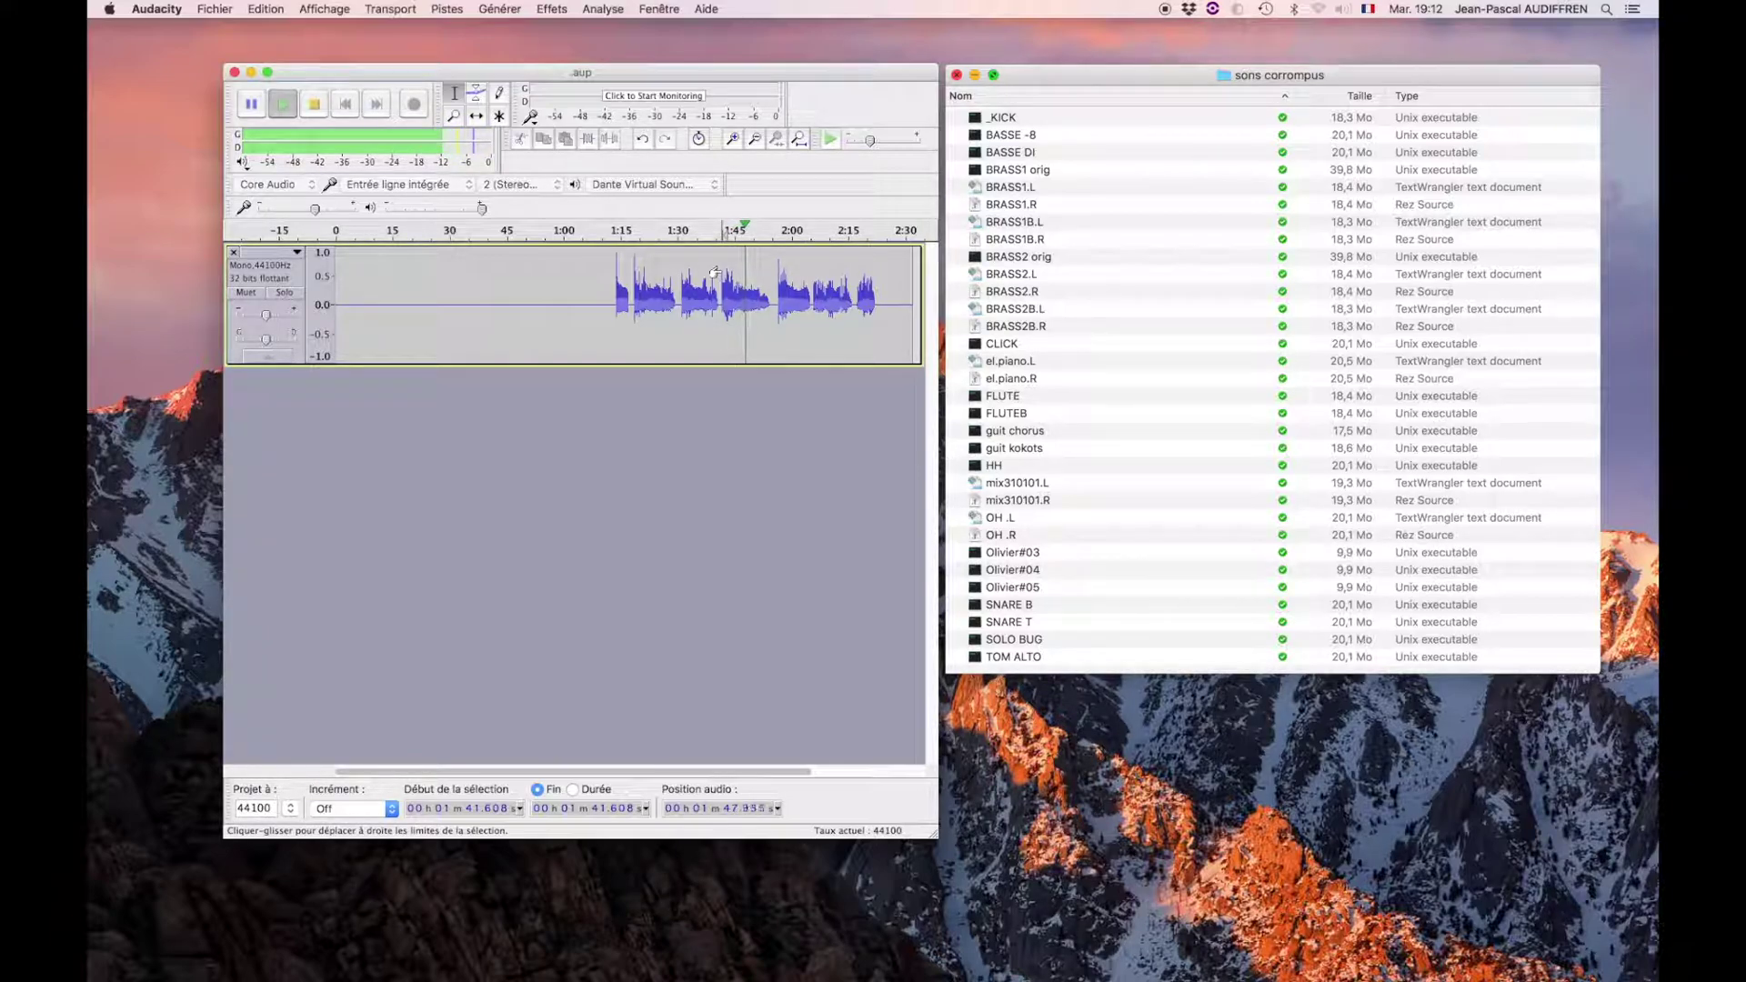
pyautogui.press('space')
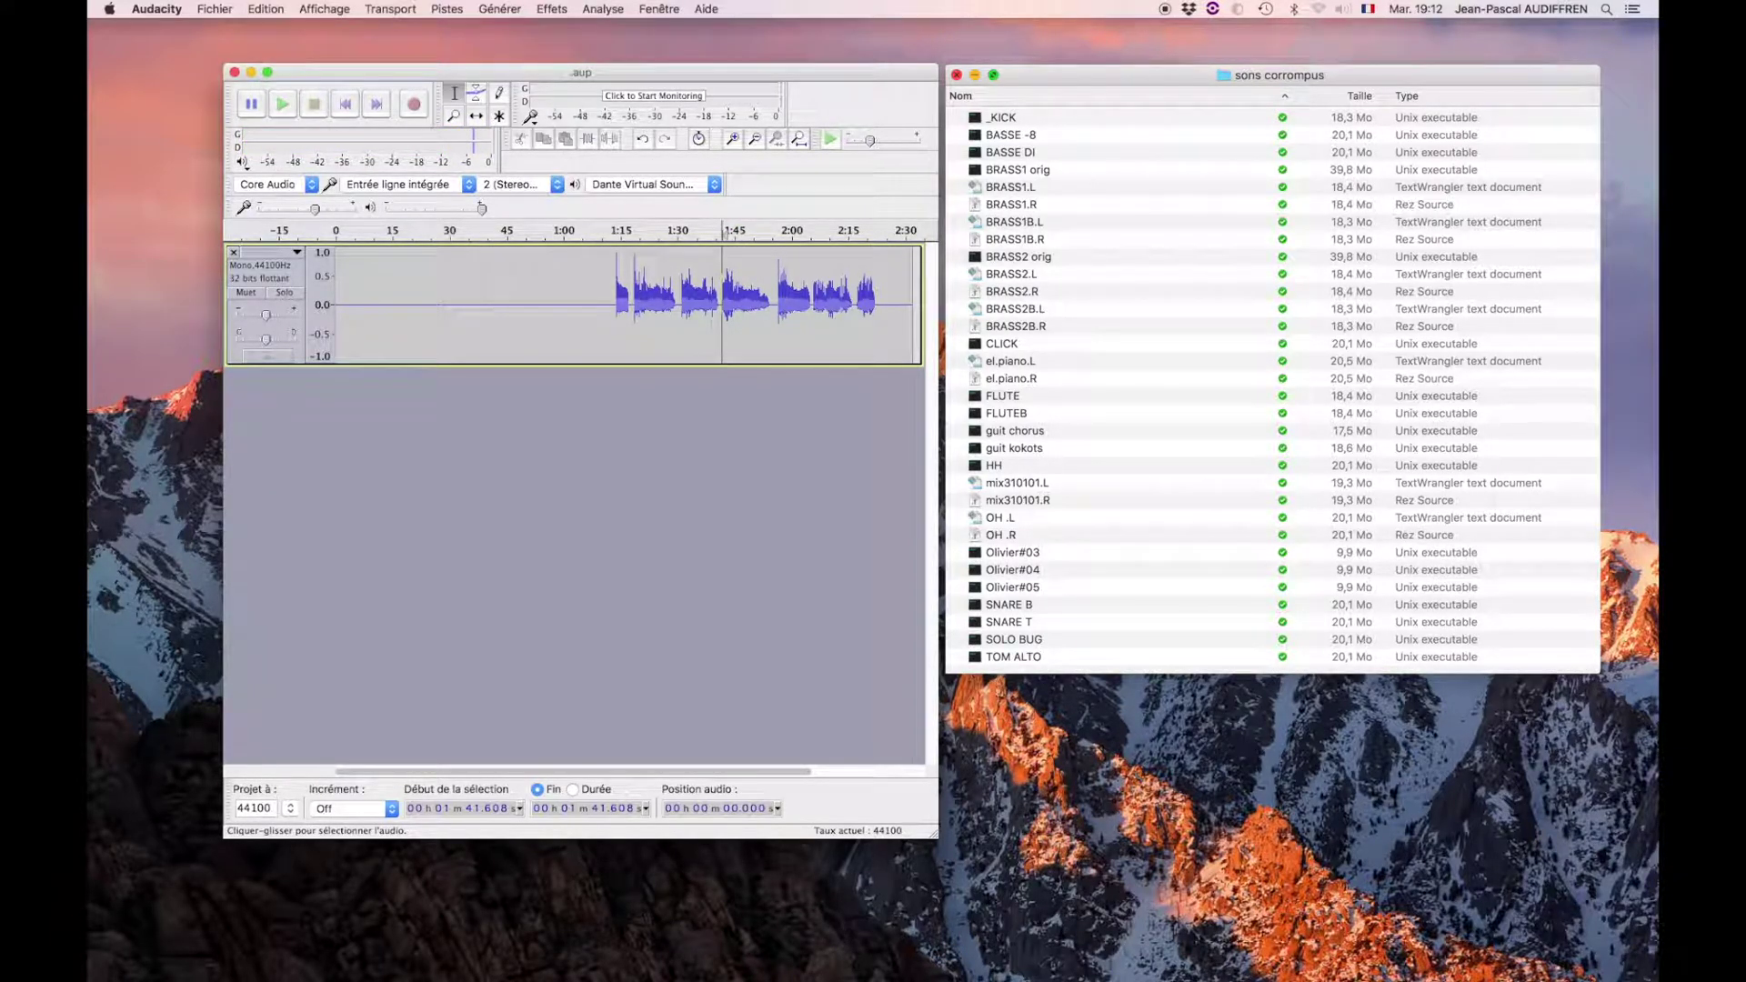
# Import the raw audio as Signed 24 bit PCM with Mode "Gros-boutiste", 2 Canaux (Stéréo) and 44100 Hz
pyautogui.click(215, 9)
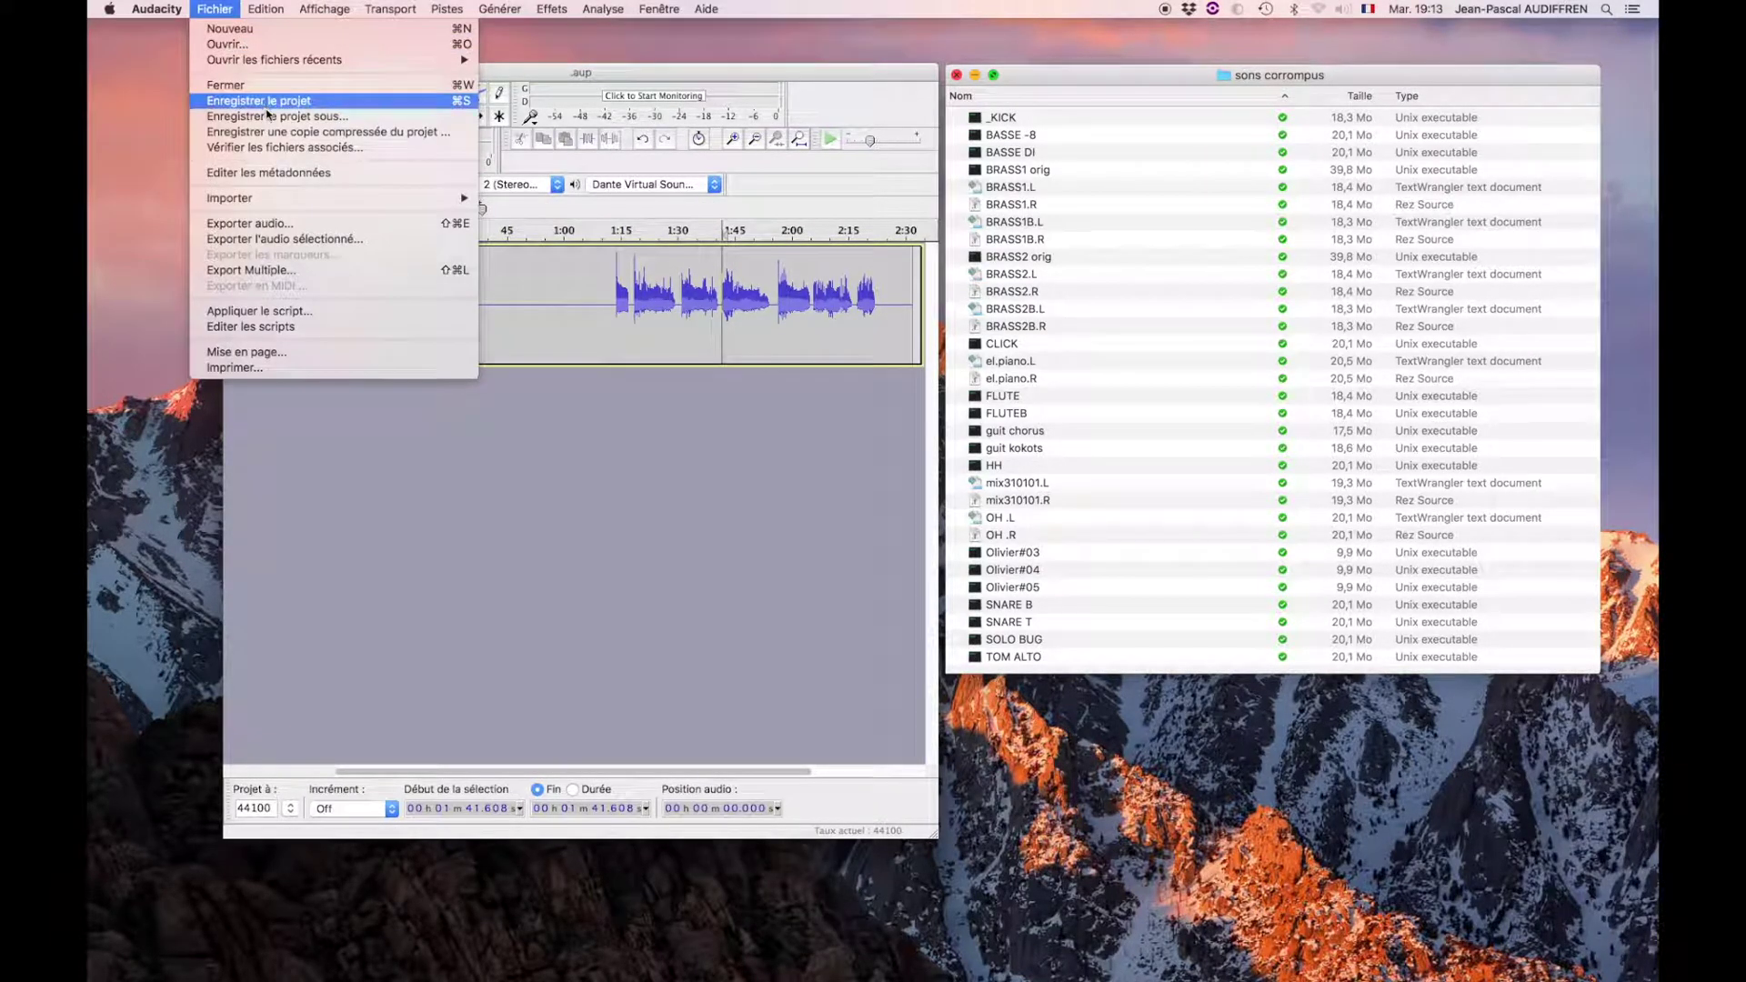
pyautogui.click(609, 404)
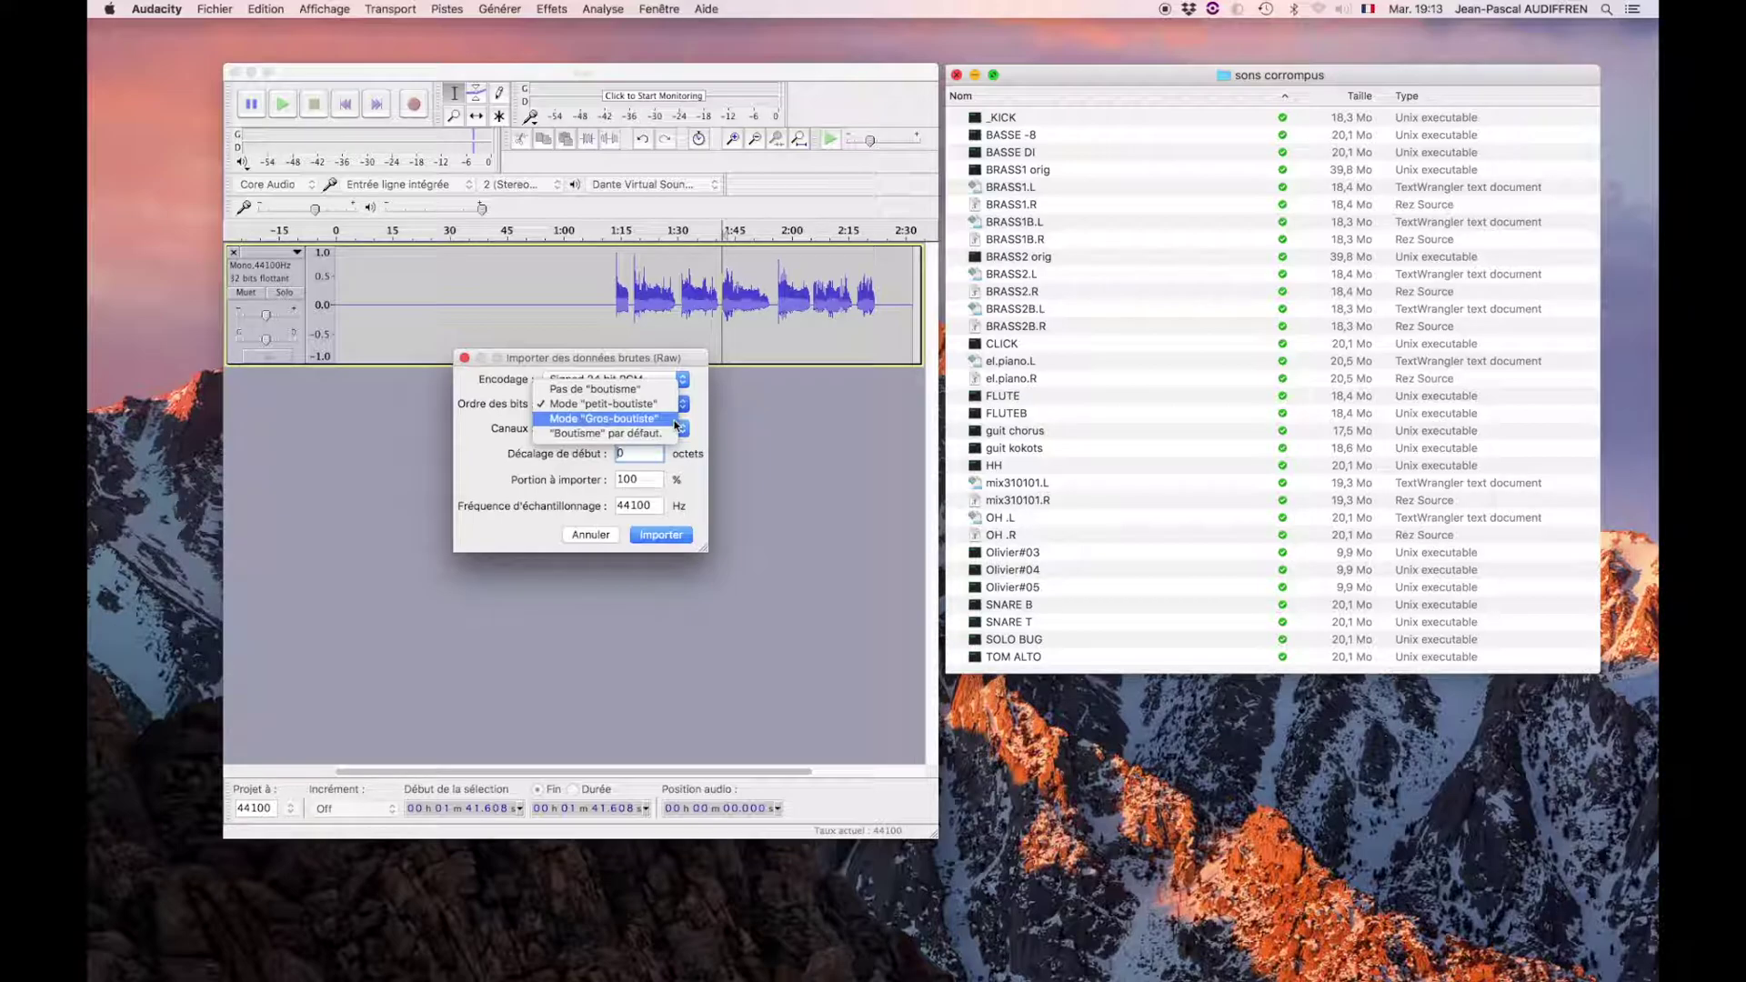
pyautogui.click(637, 403)
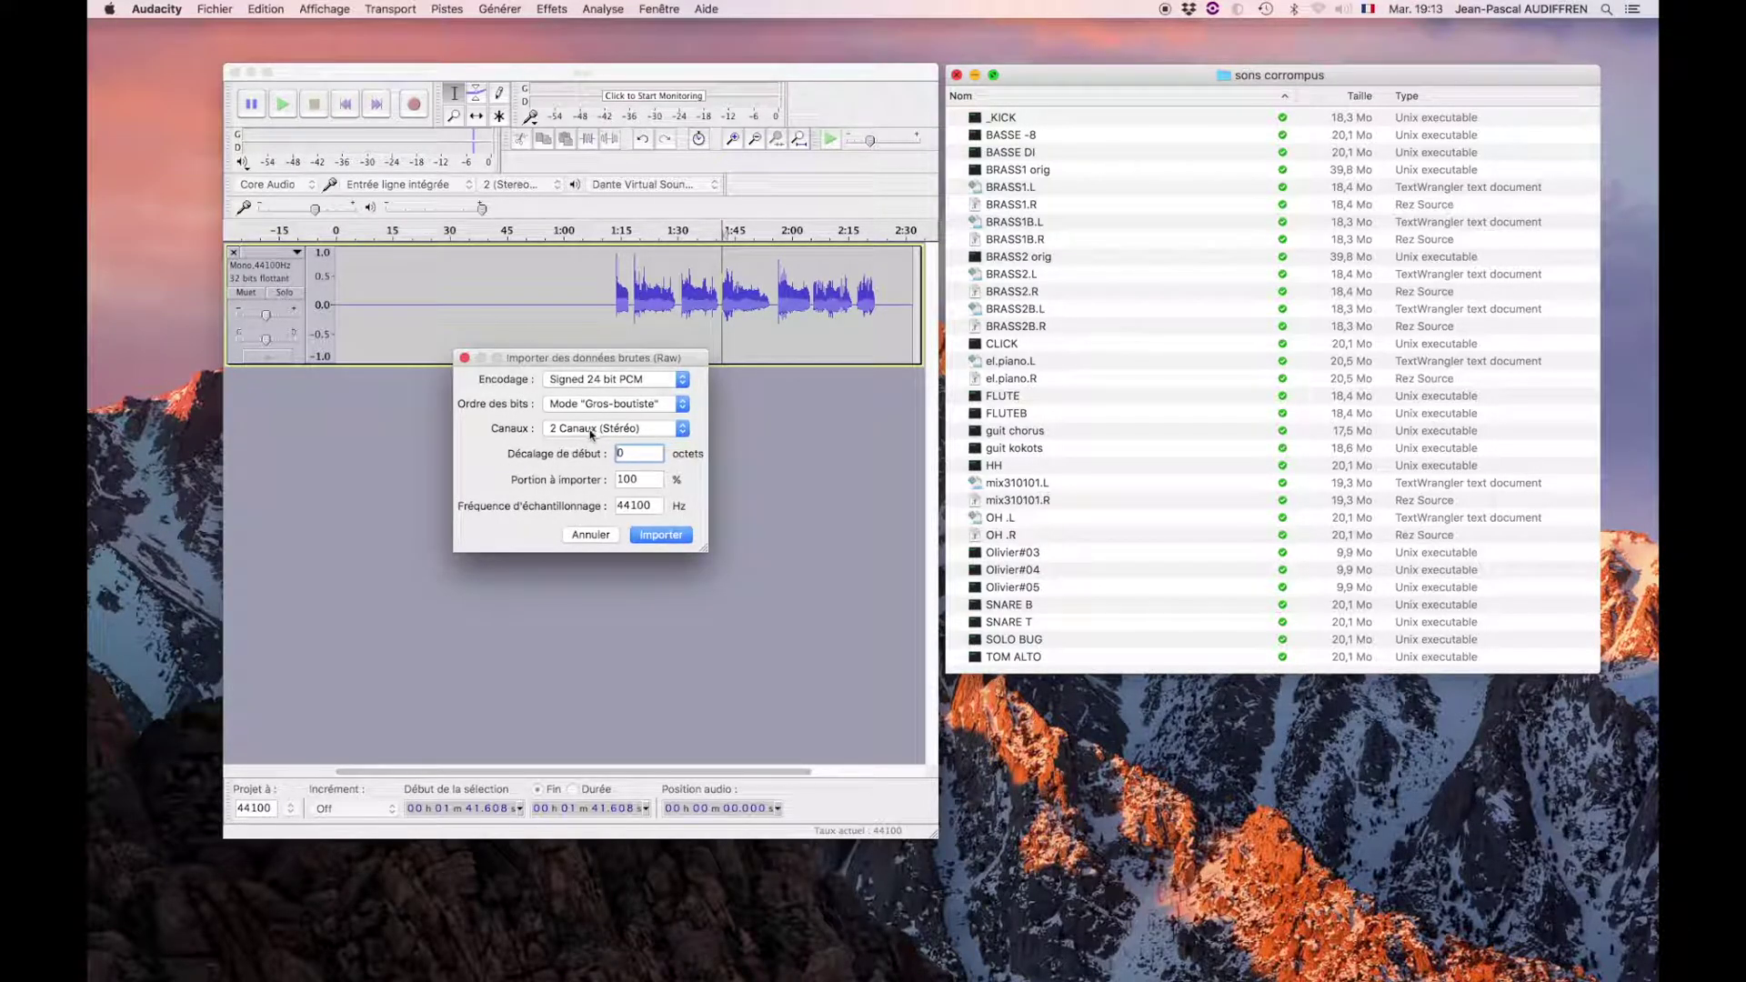
pyautogui.click(636, 428)
pyautogui.click(636, 429)
pyautogui.click(672, 535)
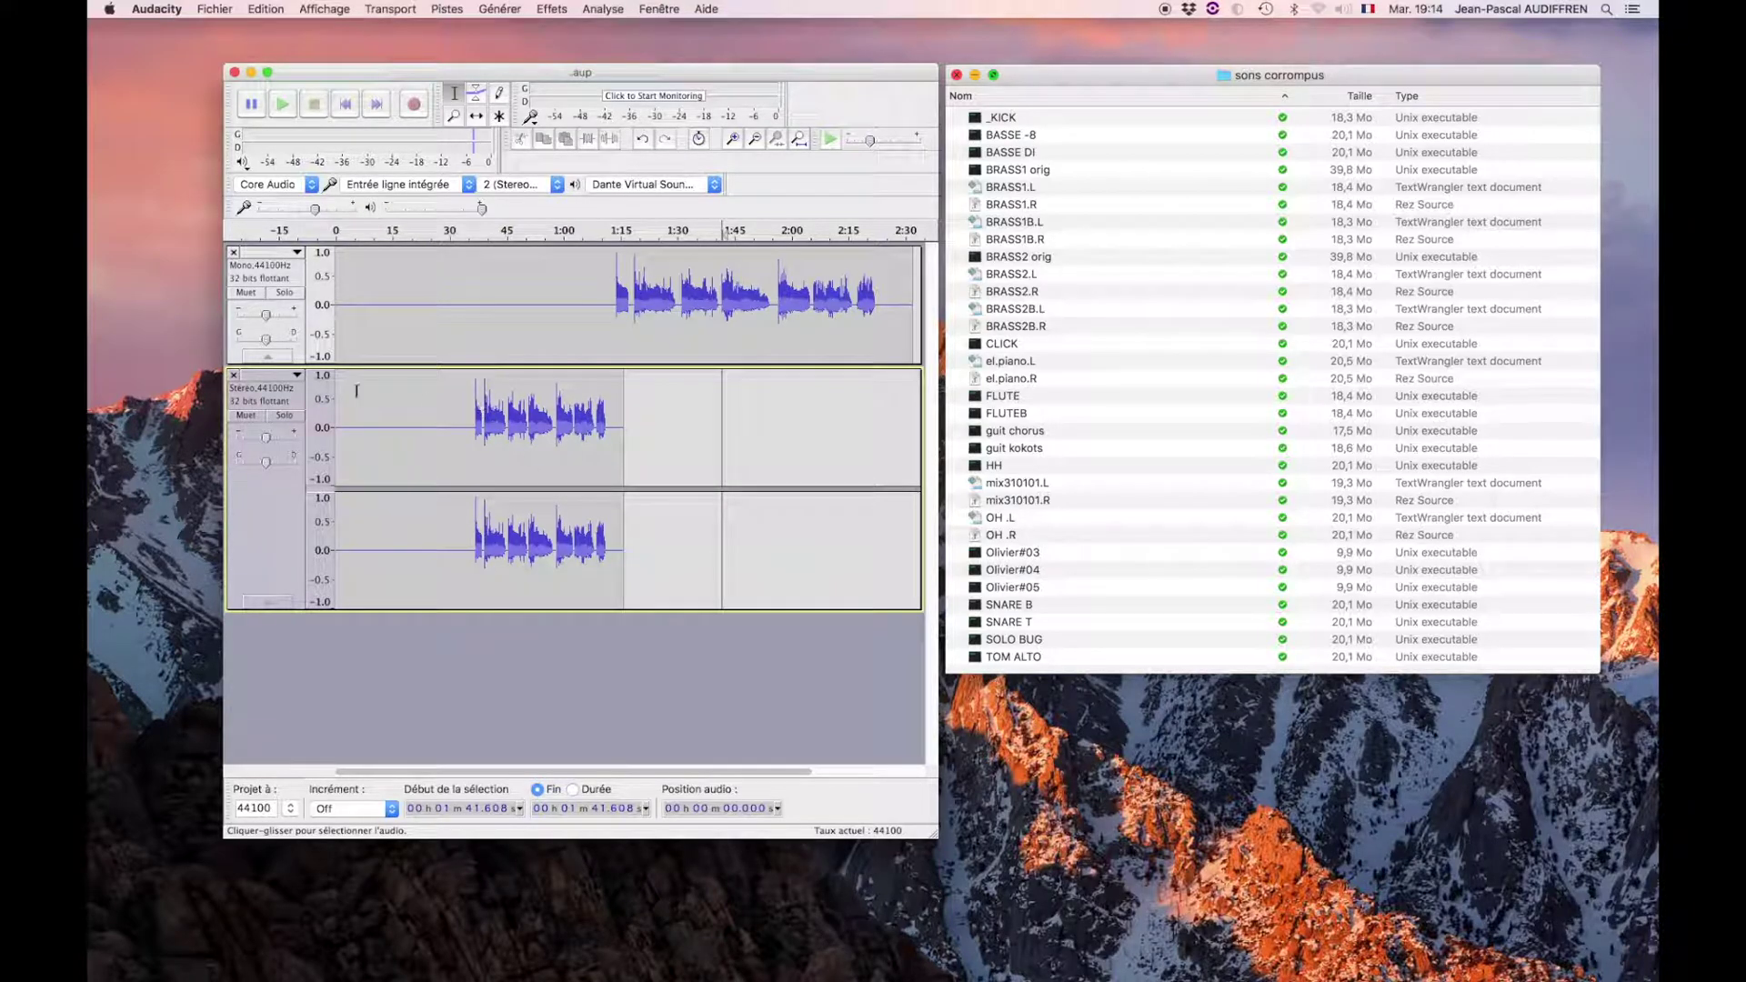
# Mute the mono track and audition the new stereo track soloed from about 0:50.6
pyautogui.click(245, 292)
pyautogui.click(526, 397)
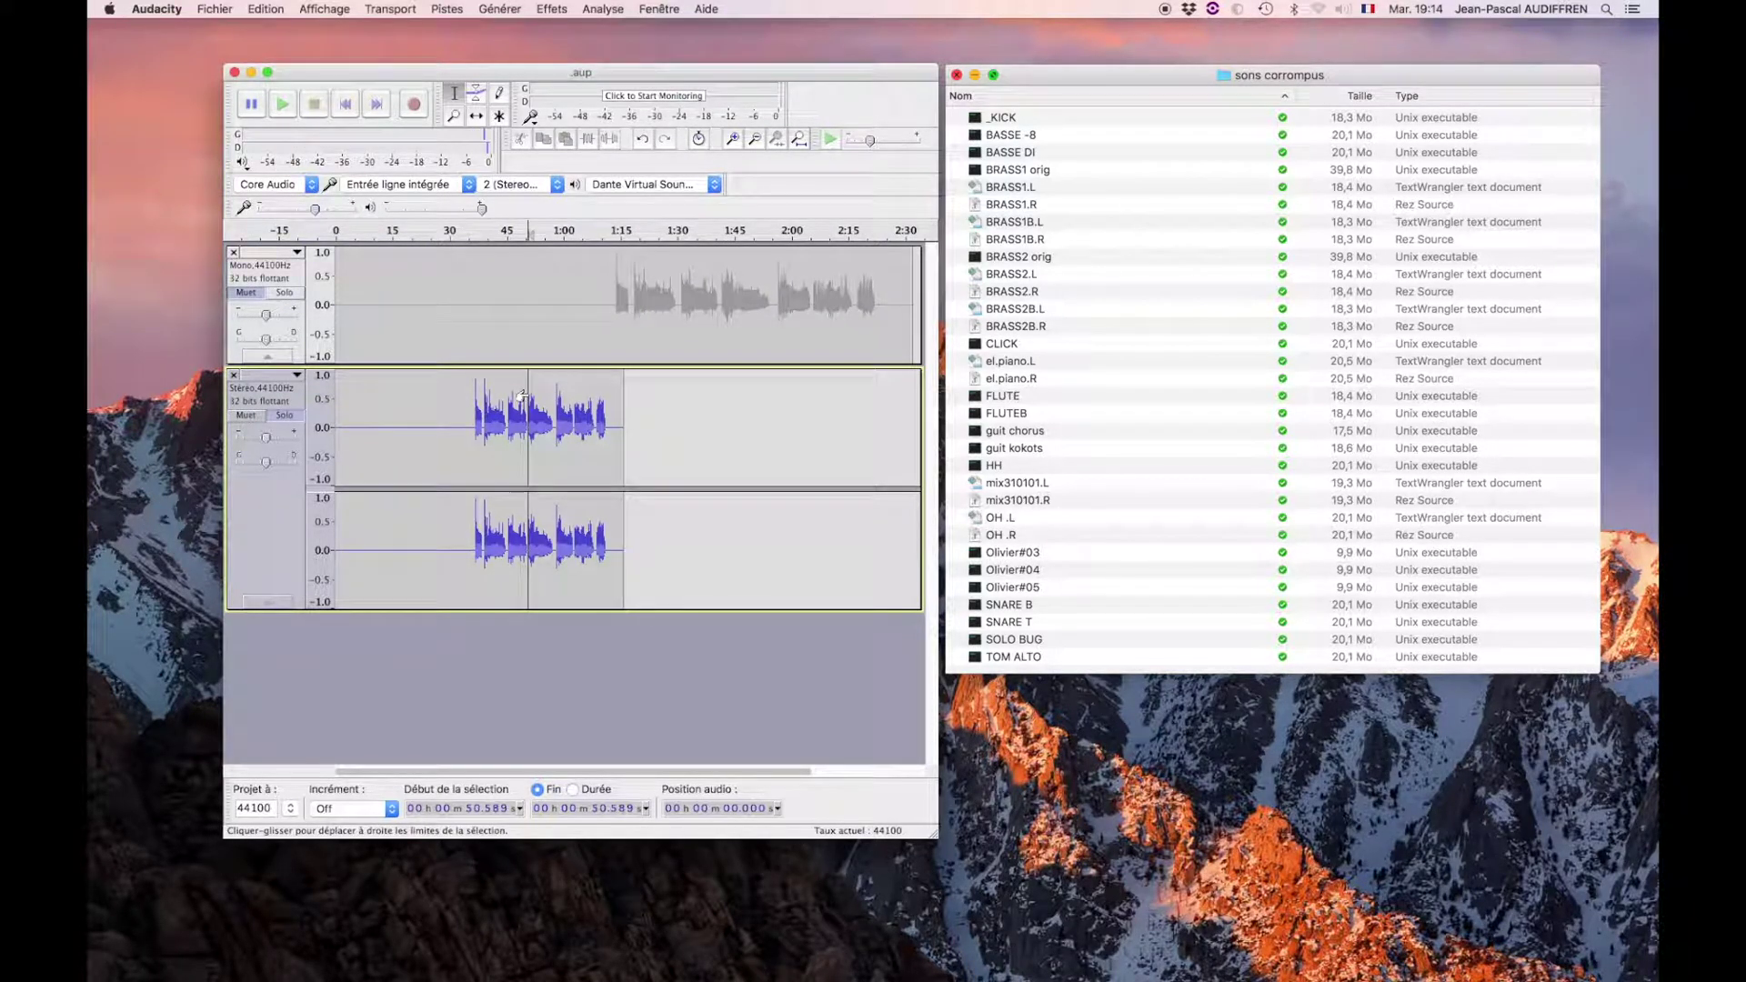
pyautogui.press('space')
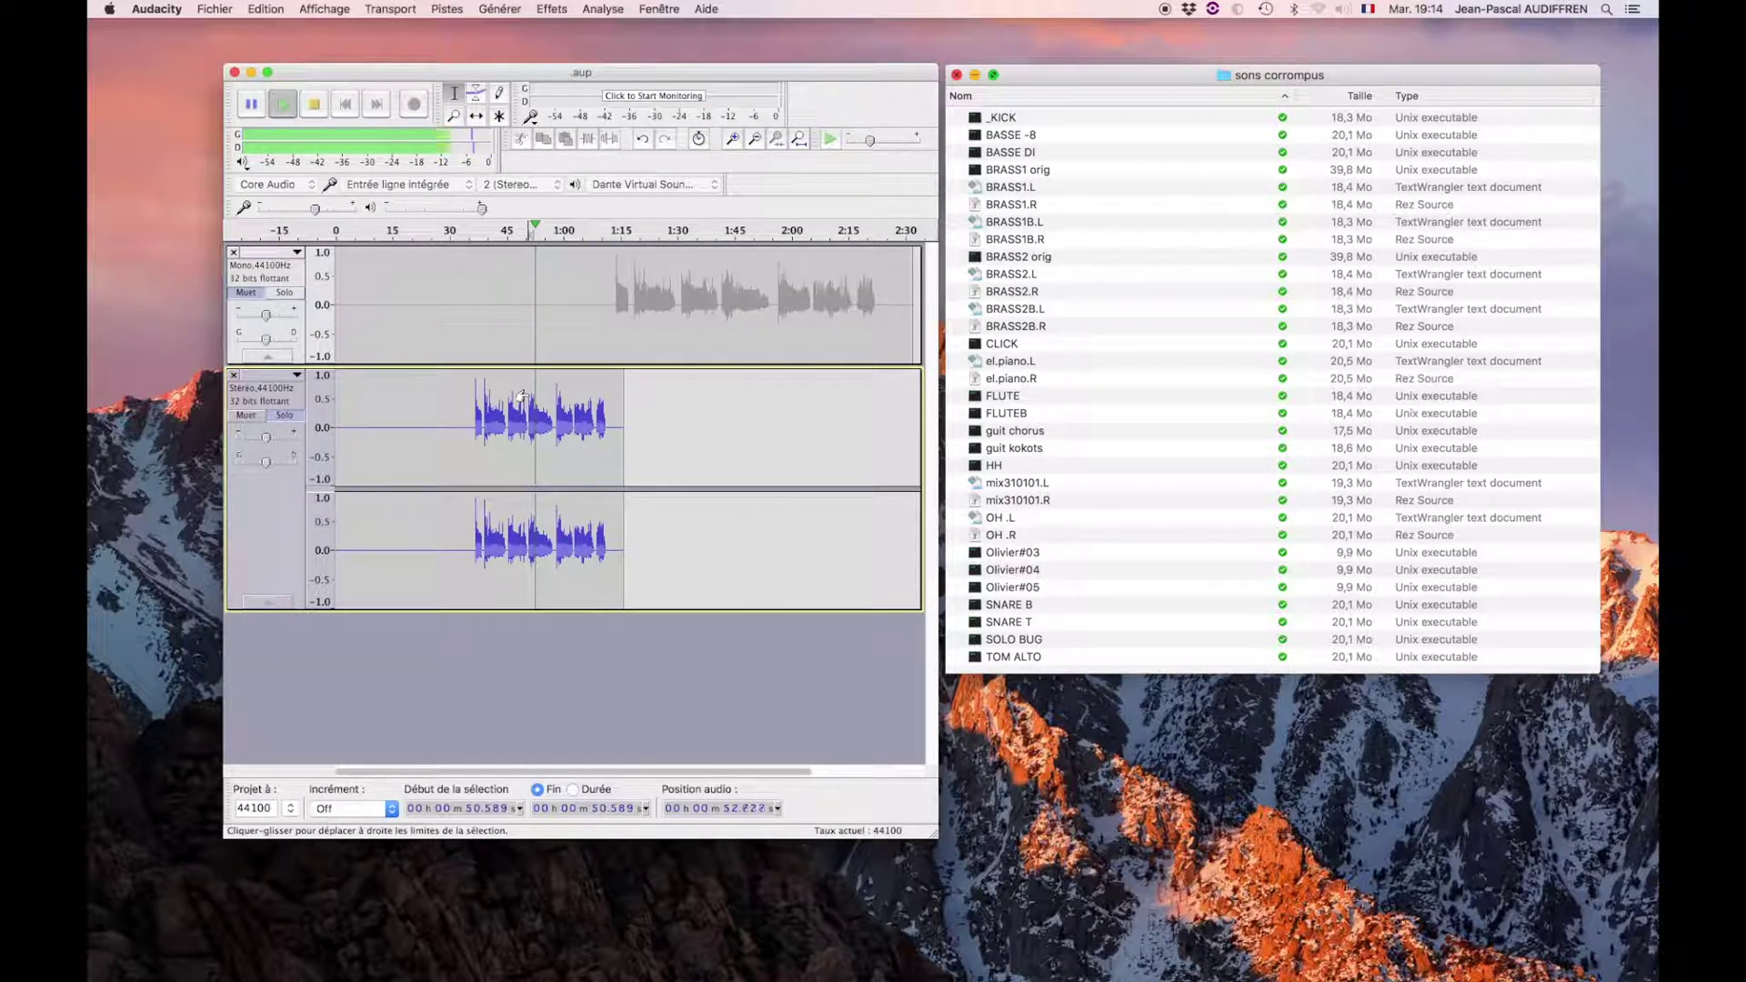
pyautogui.press('space')
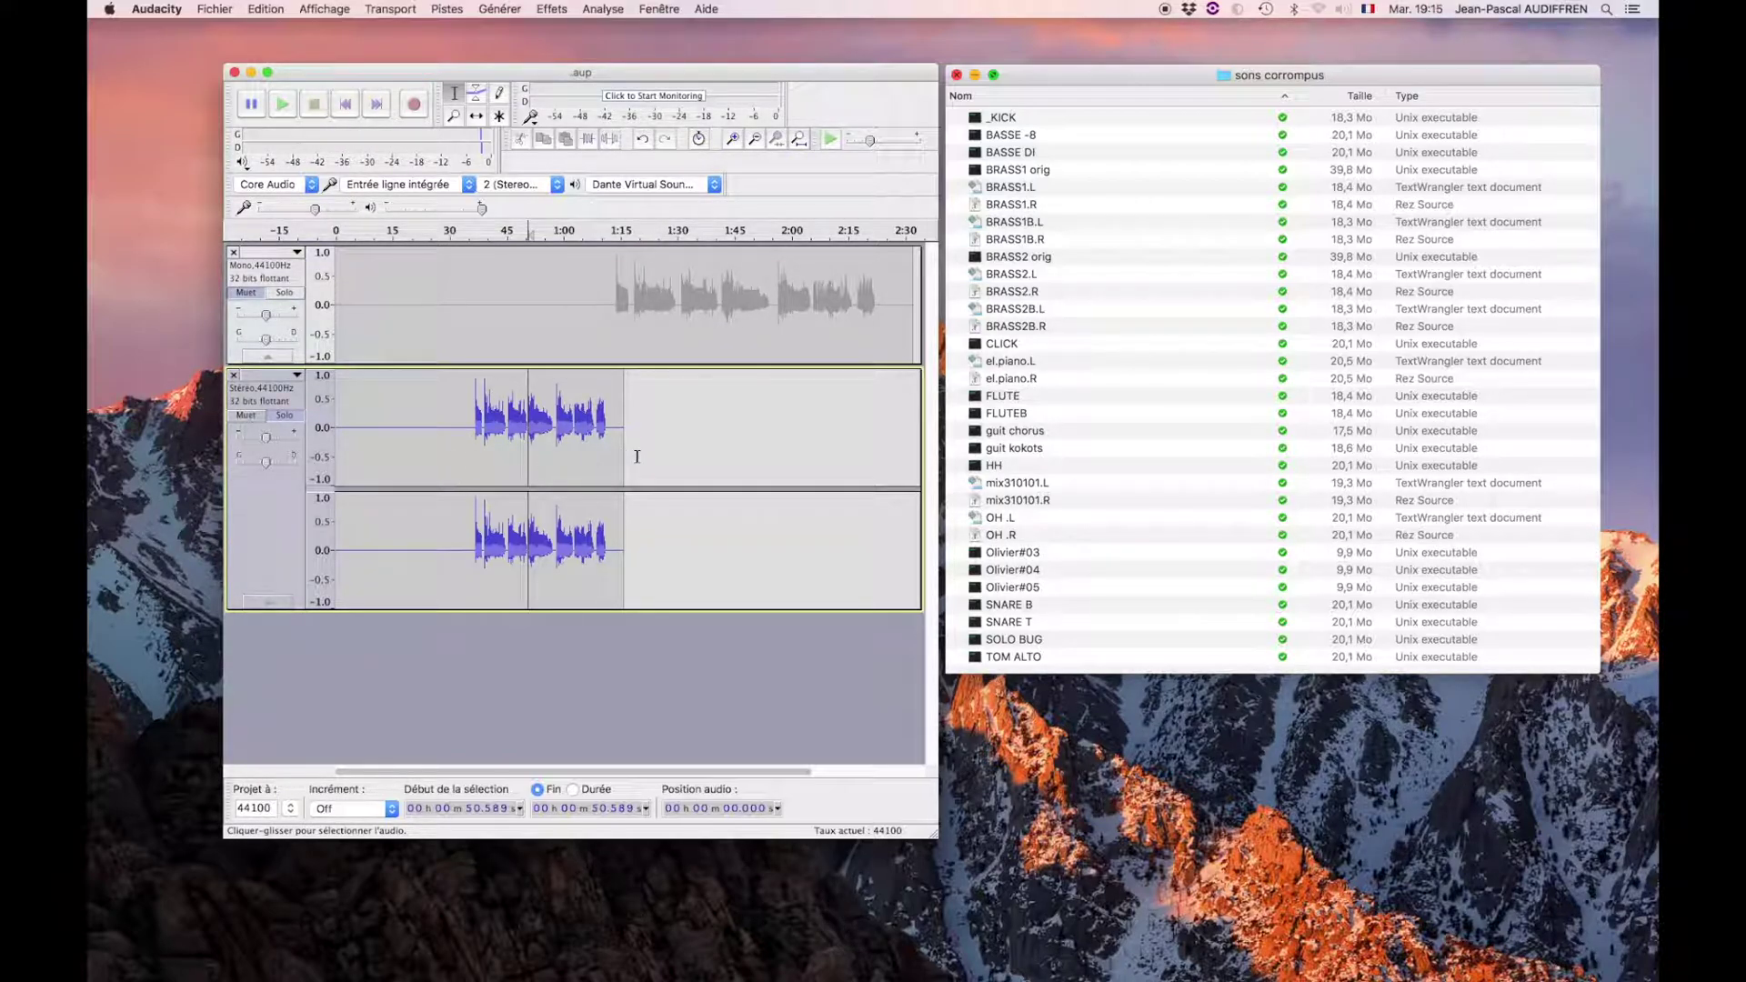
# Mute the stereo track and import SOLO BUG as raw Signed 24 bit PCM, Mode "Gros-boutiste", mono, at 48000 Hz
pyautogui.click(473, 441)
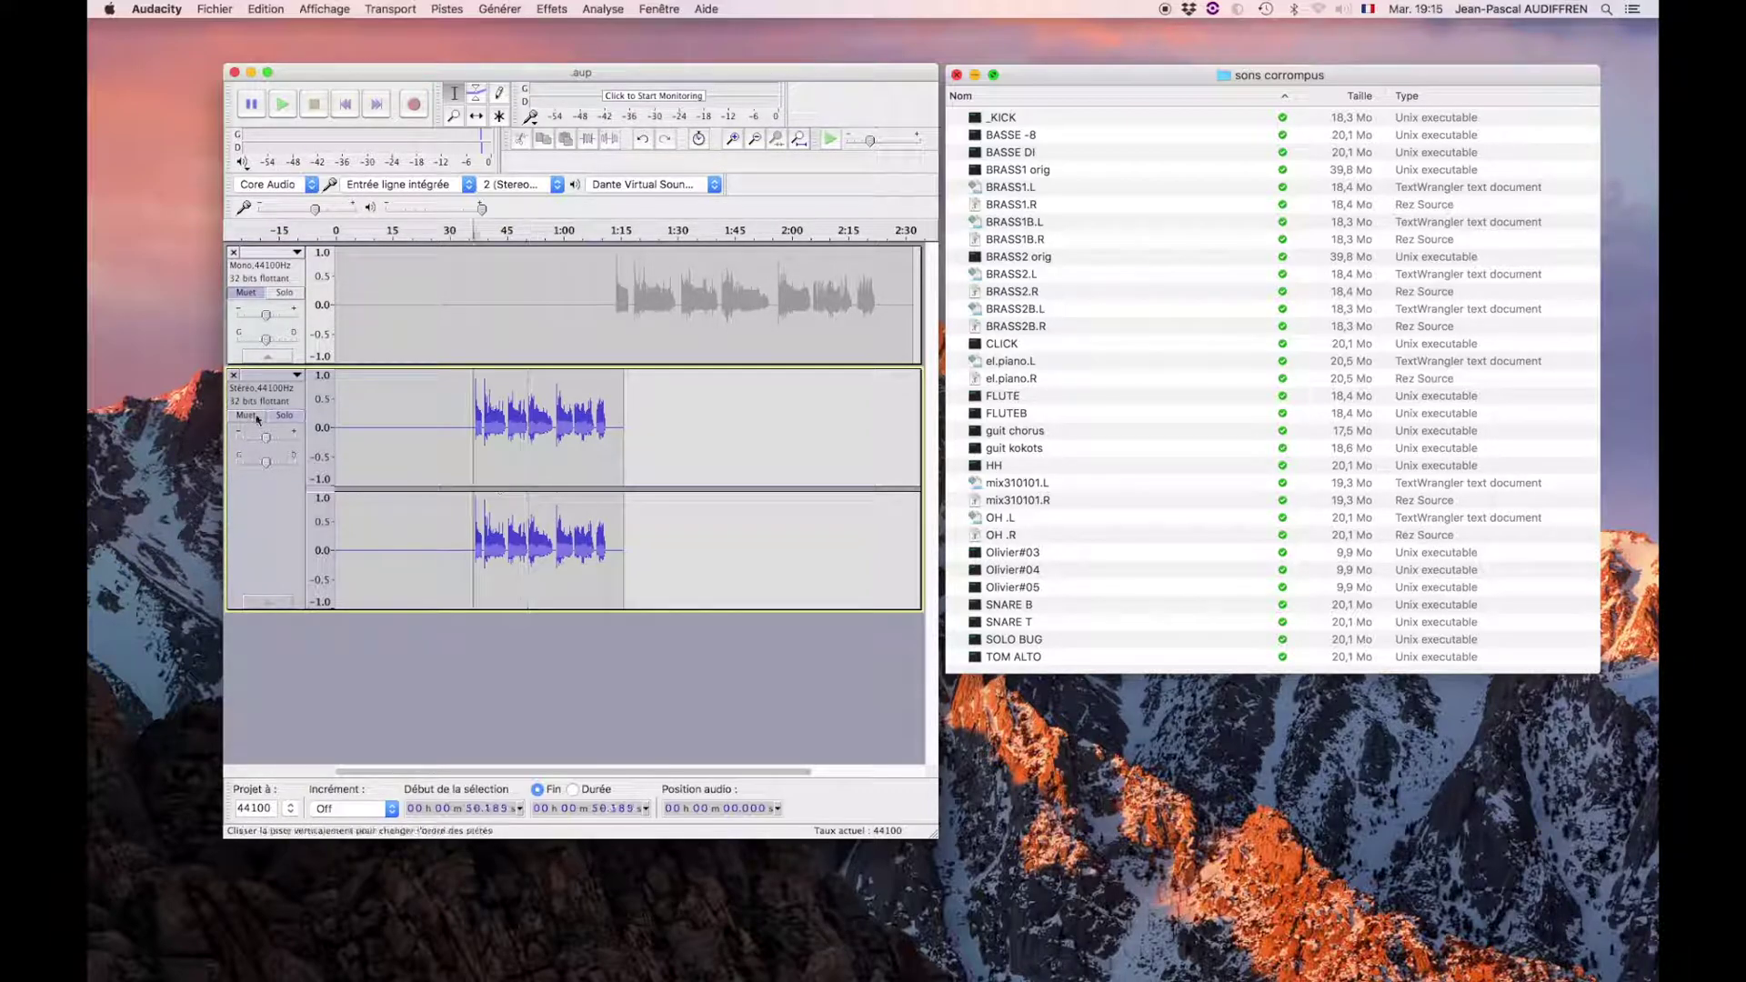
pyautogui.click(257, 417)
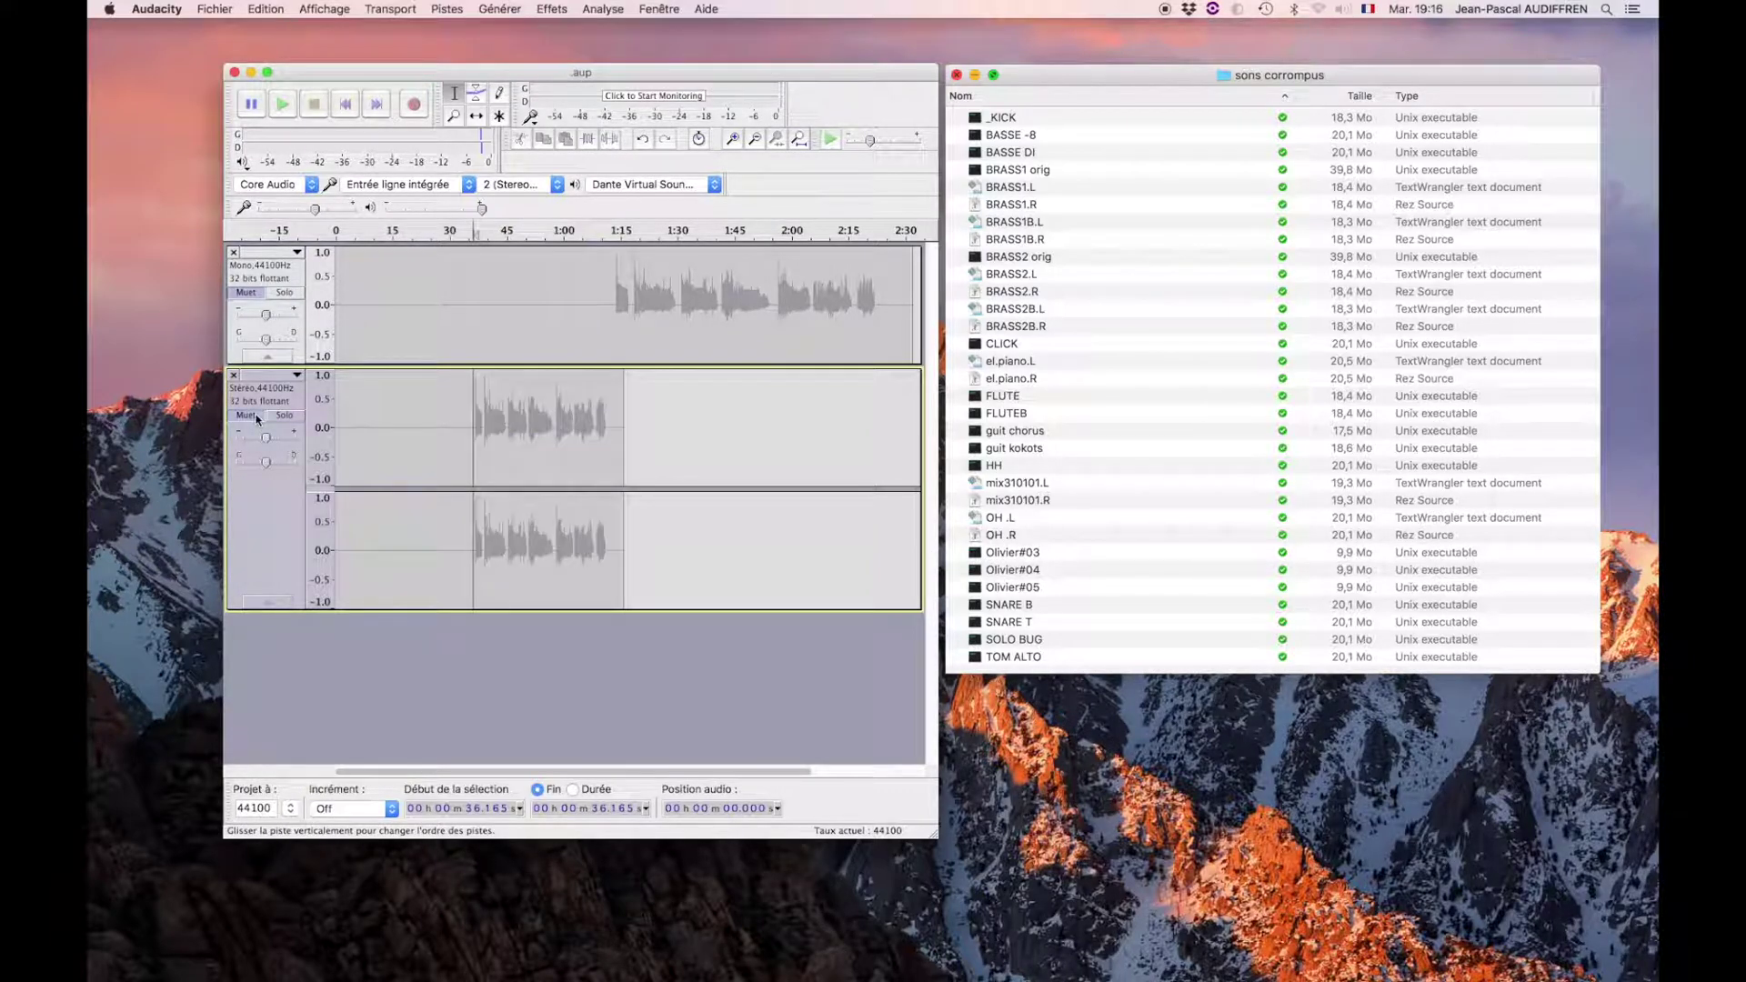
pyautogui.click(216, 9)
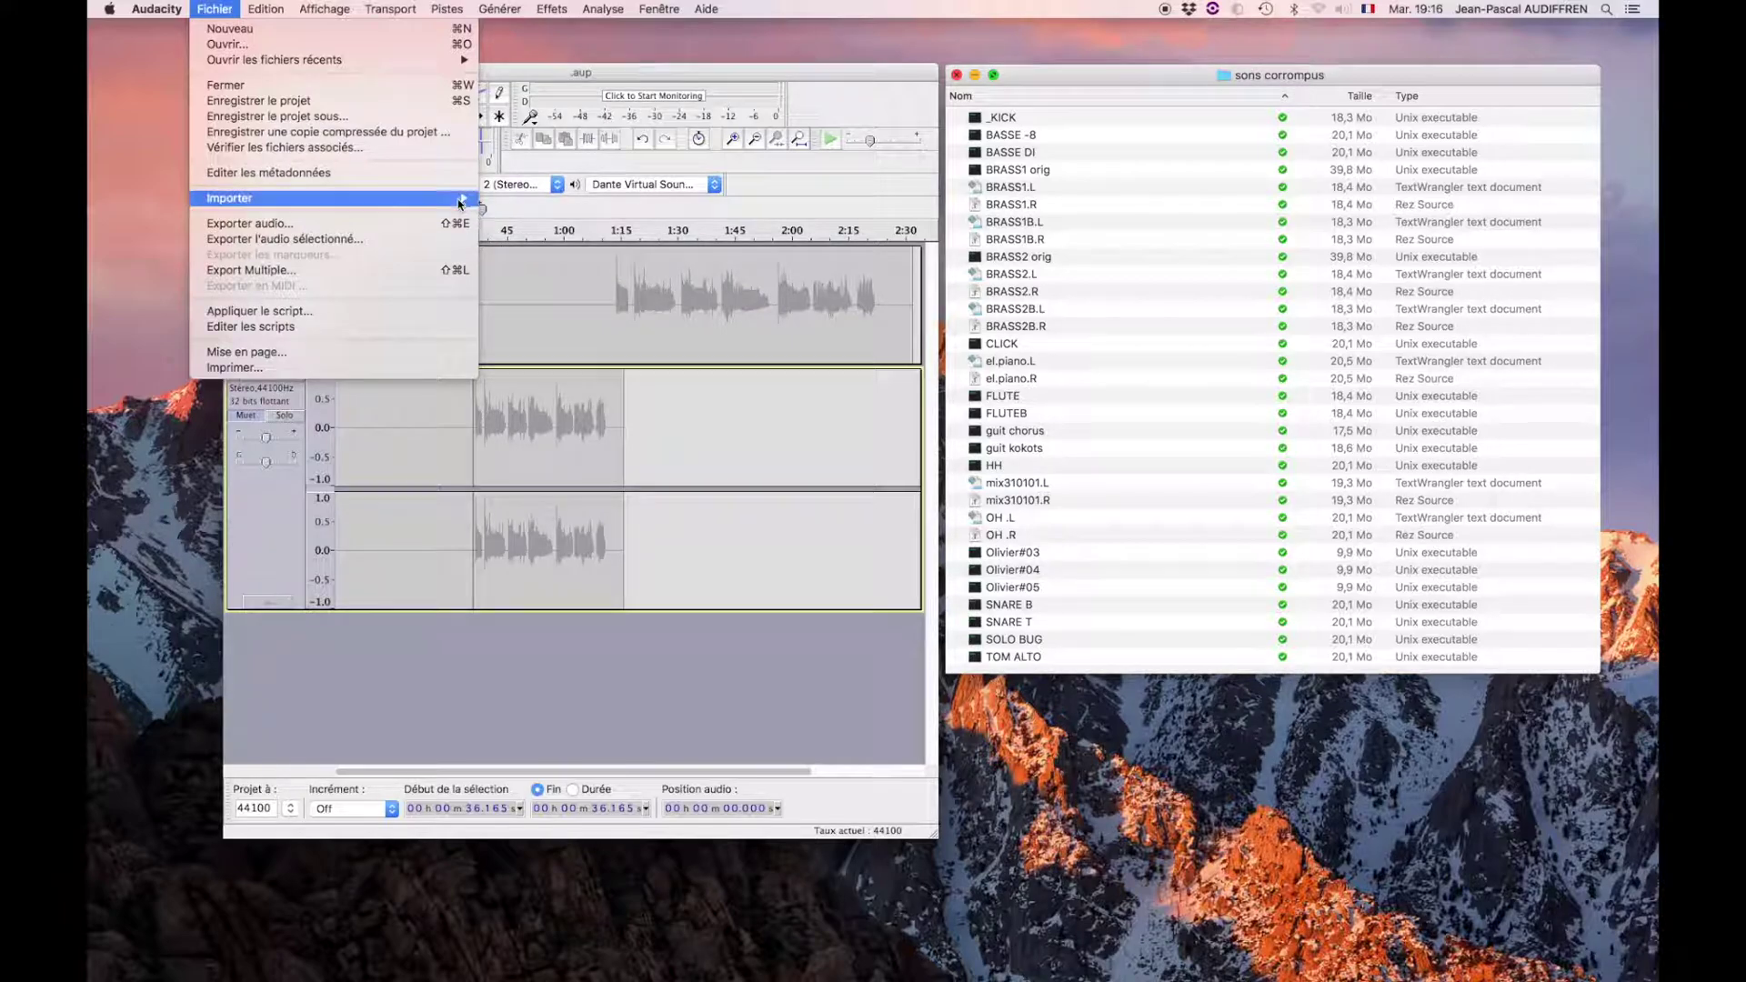
pyautogui.moveTo(444, 199)
pyautogui.click(558, 245)
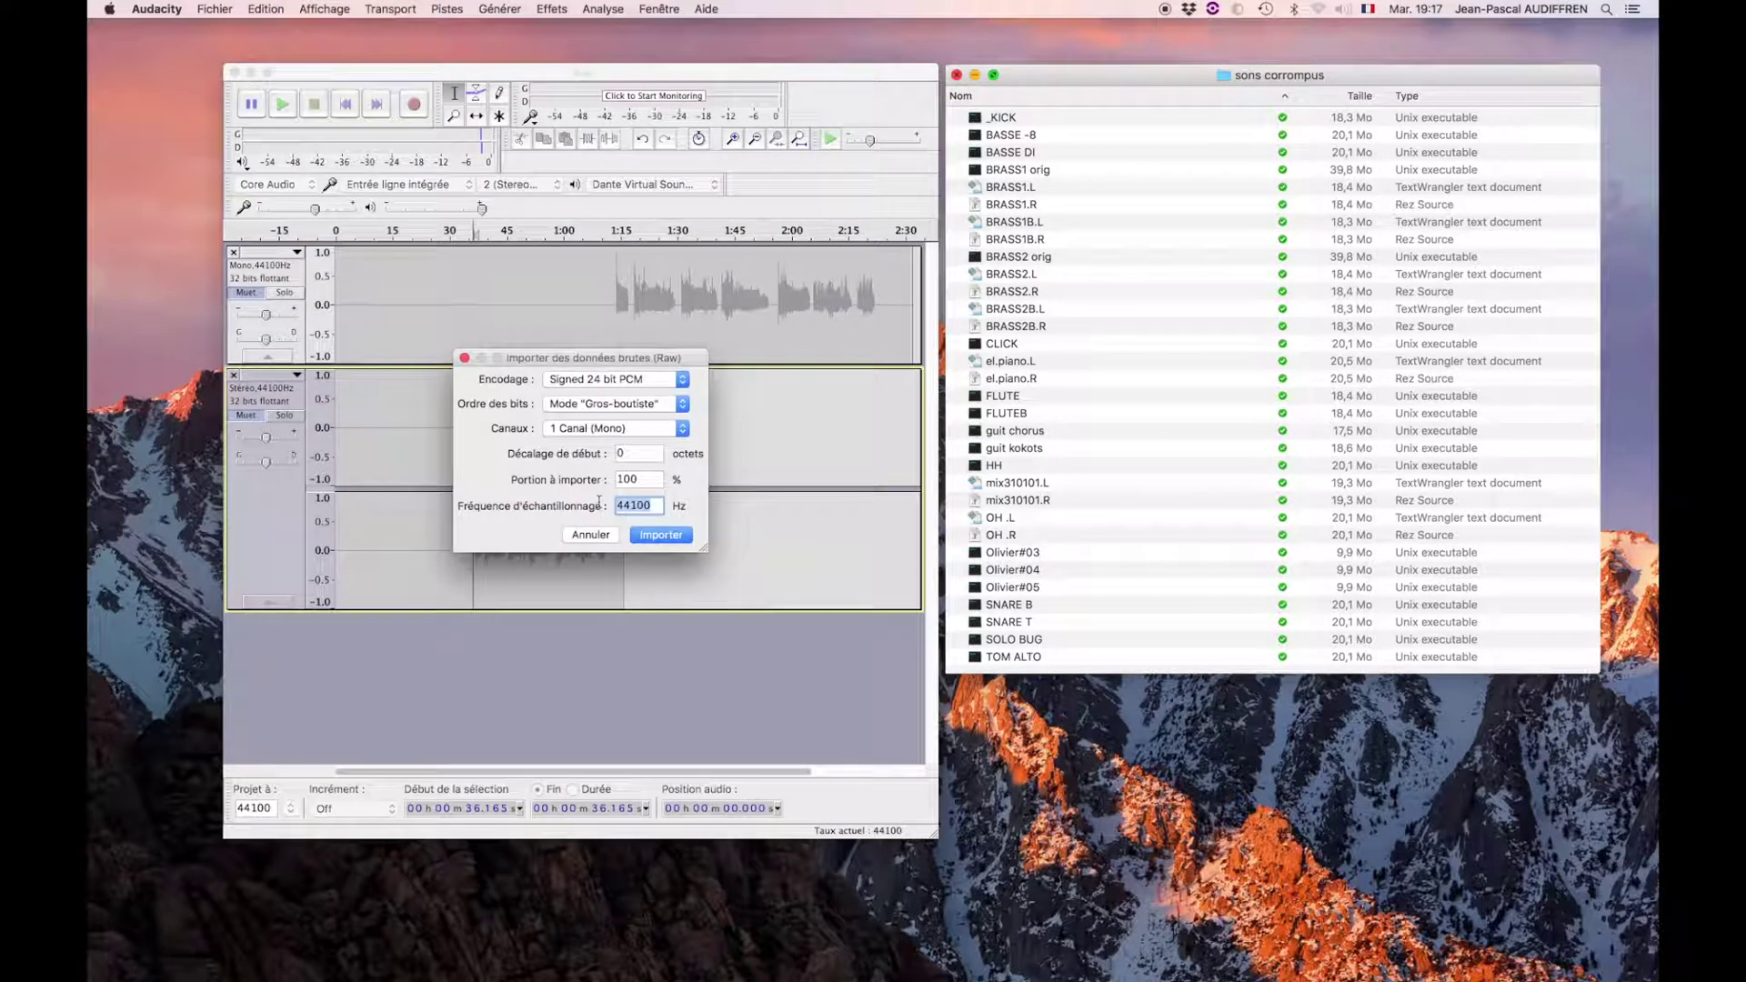
pyautogui.write('48000')
pyautogui.click(678, 536)
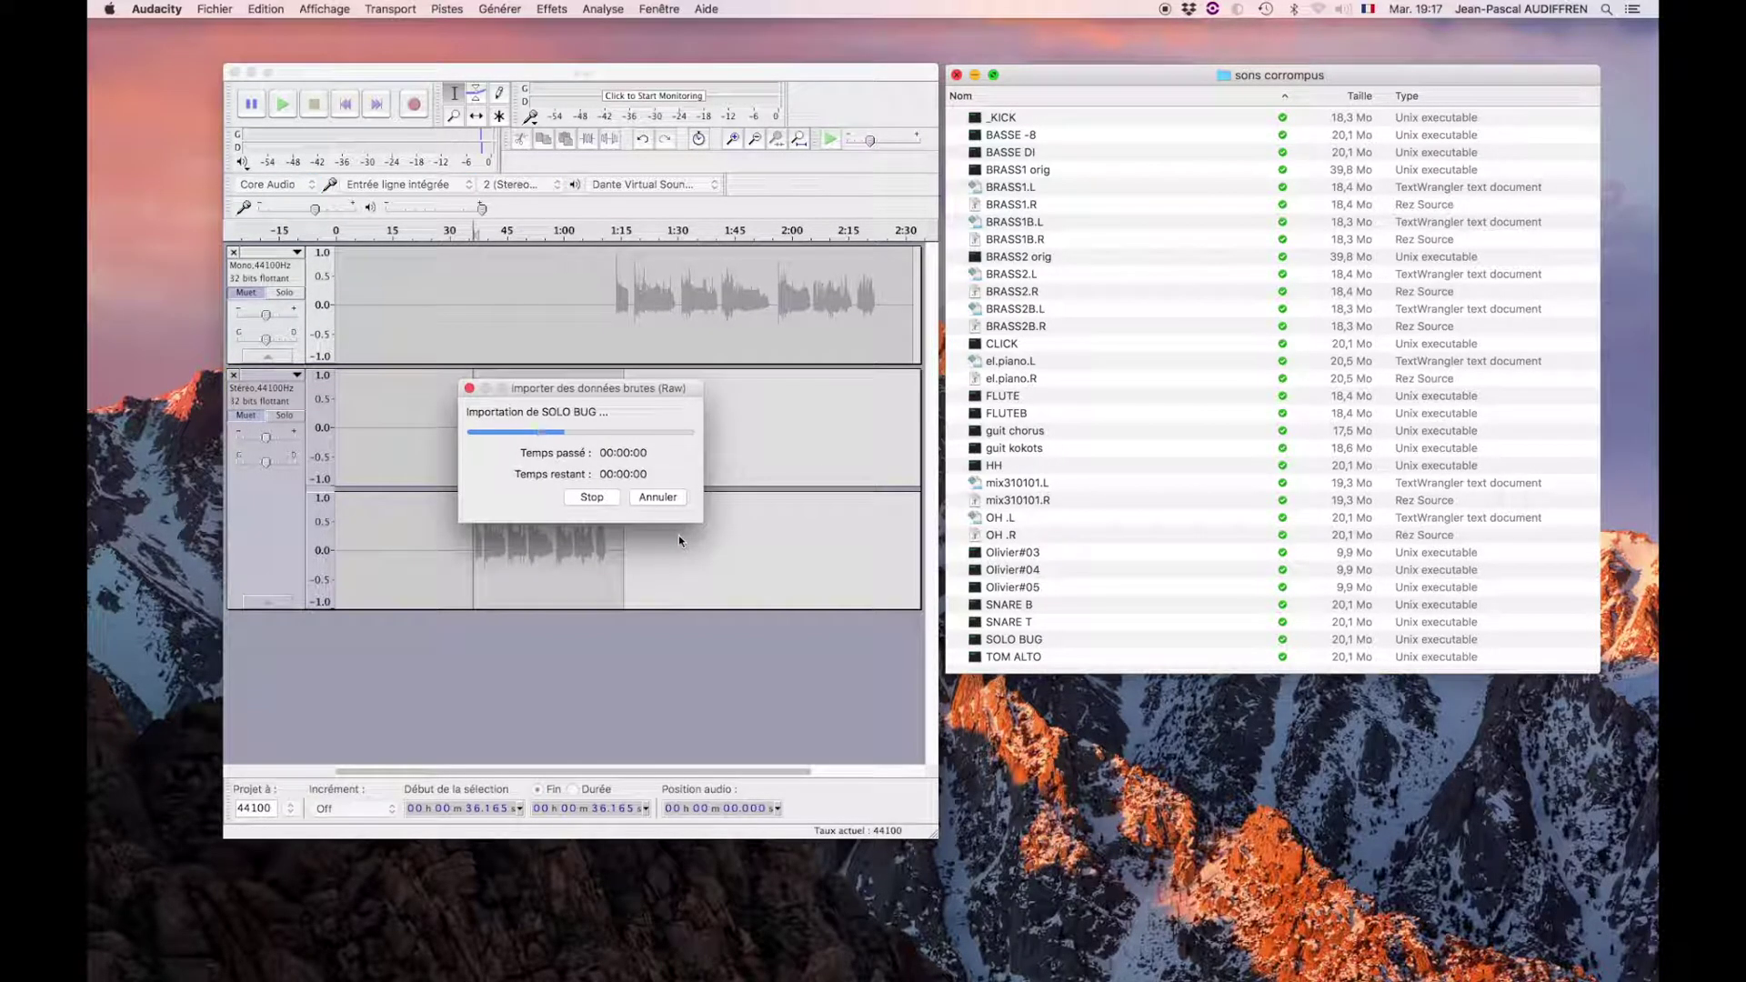
# Move the 48000 Hz track directly above the stereo track and place the cursor where its audio begins, at about 1:06.7
pyautogui.moveTo(298, 642); pyautogui.dragTo(273, 427)
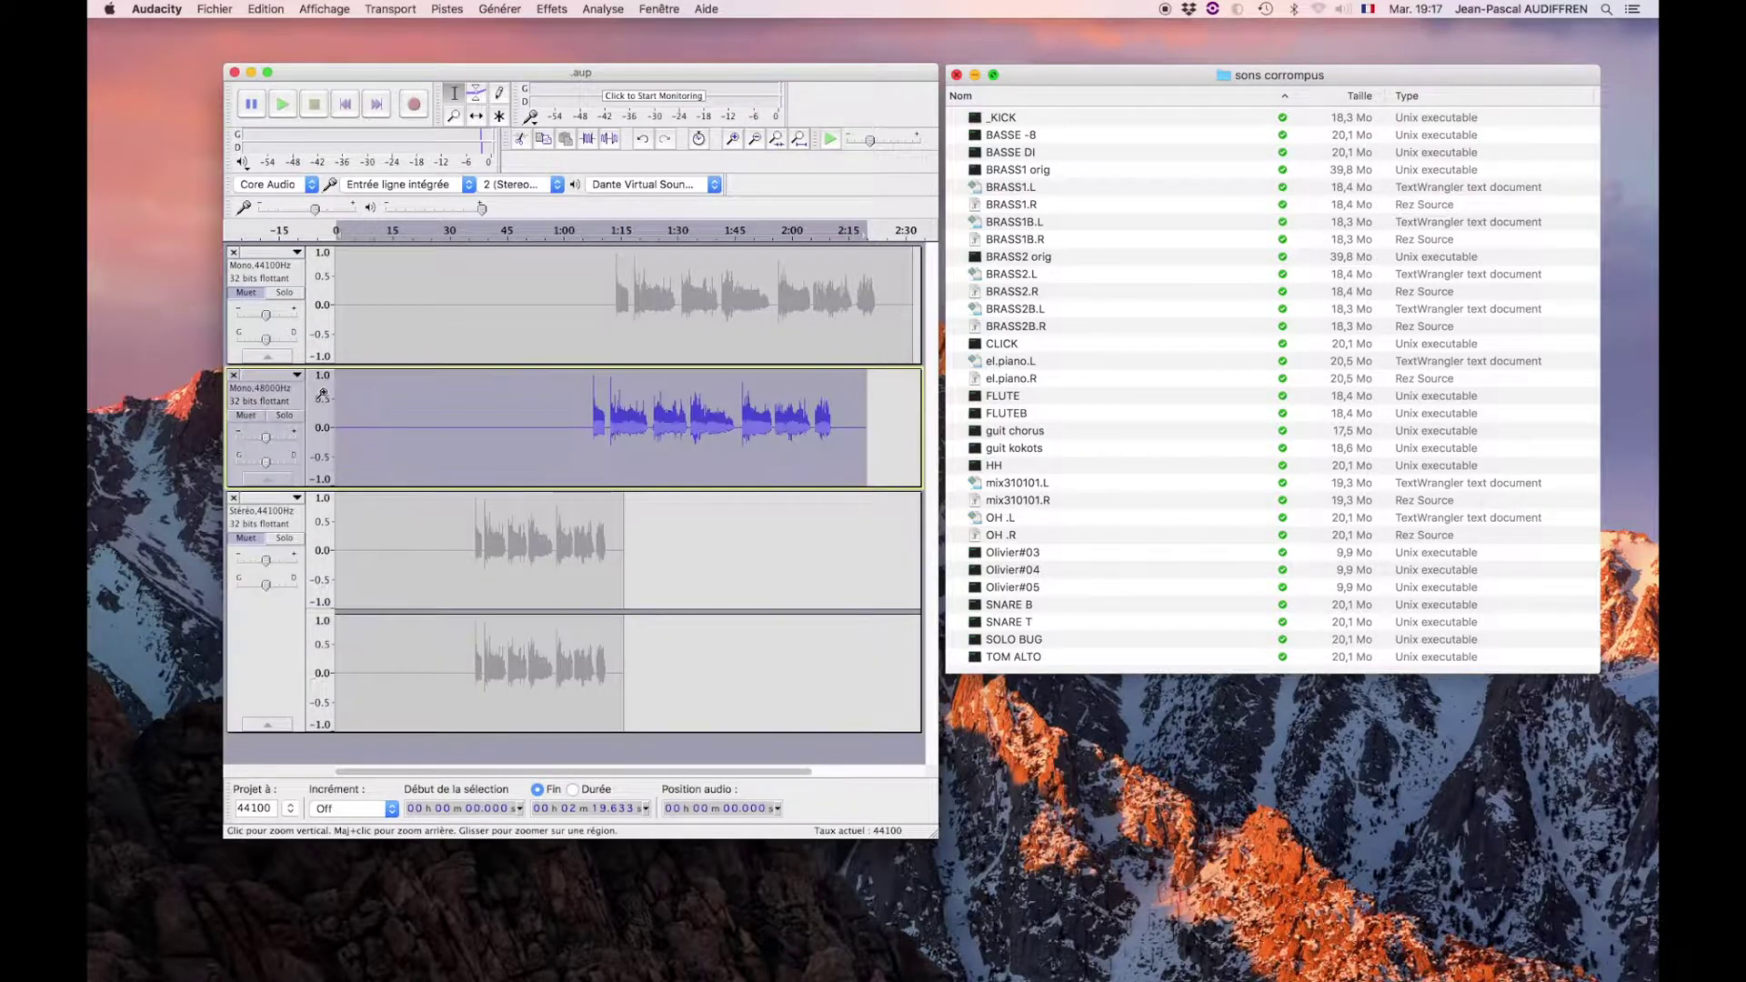
pyautogui.click(590, 405)
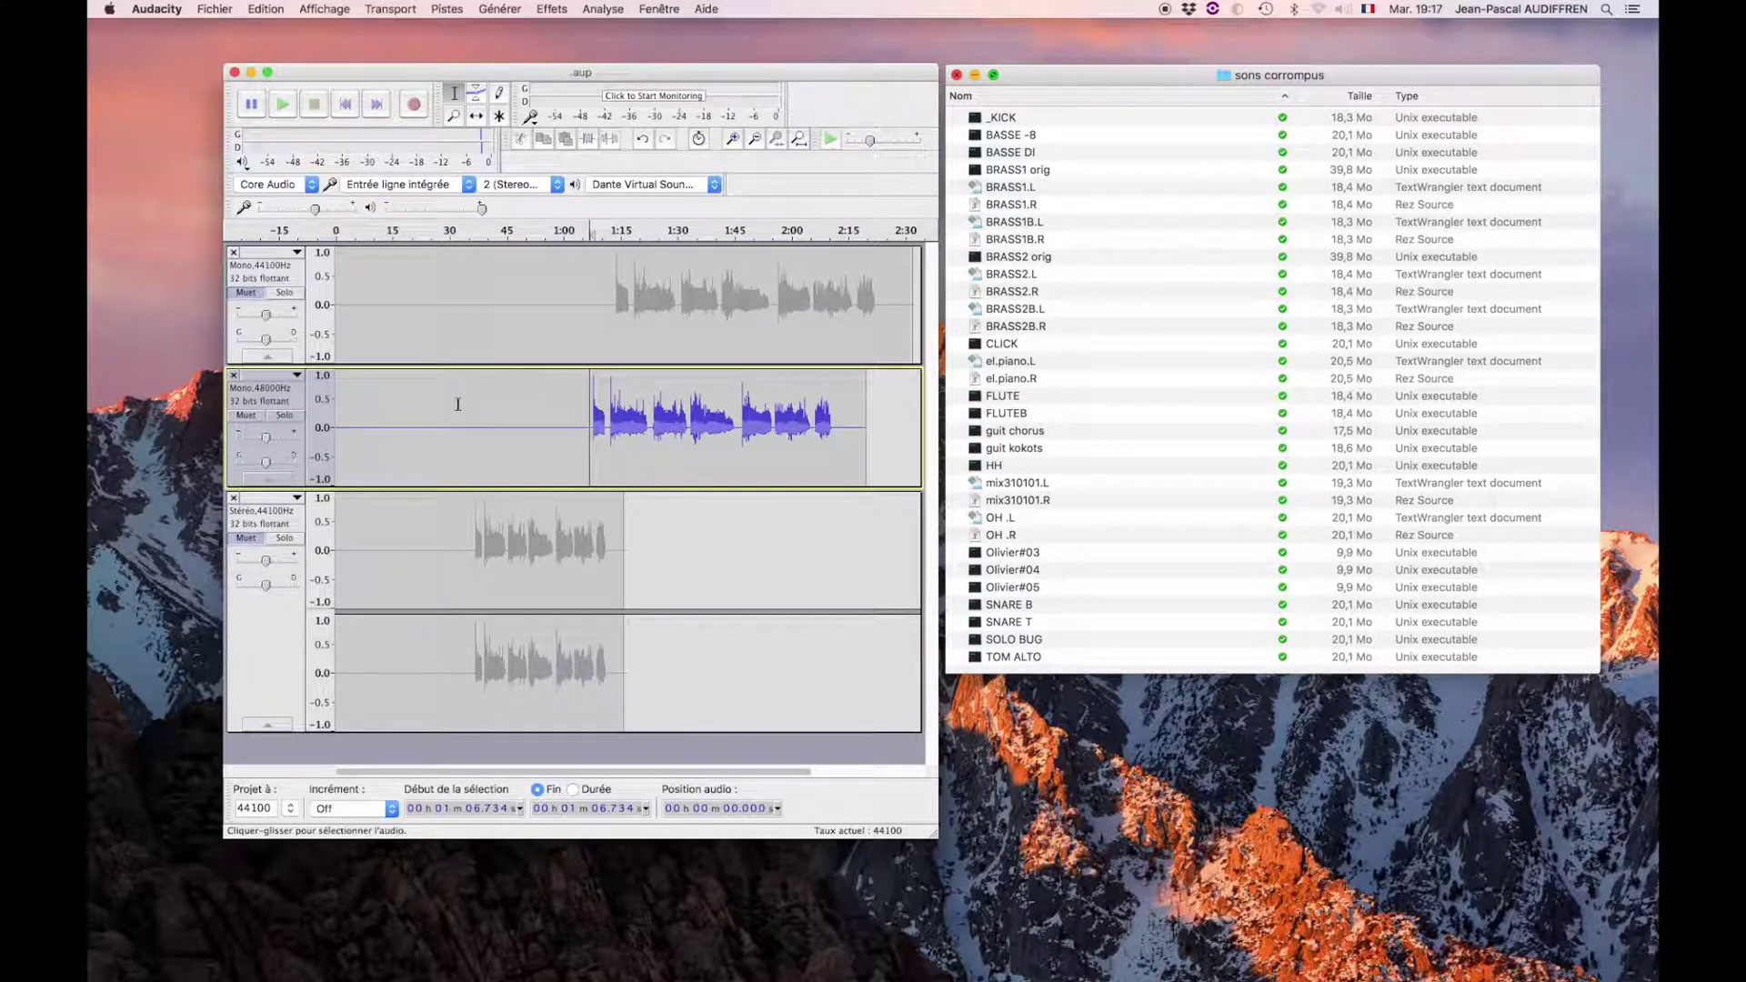
# Solo the 44100 Hz mono track and listen to it from about 1:41.2
pyautogui.click(285, 293)
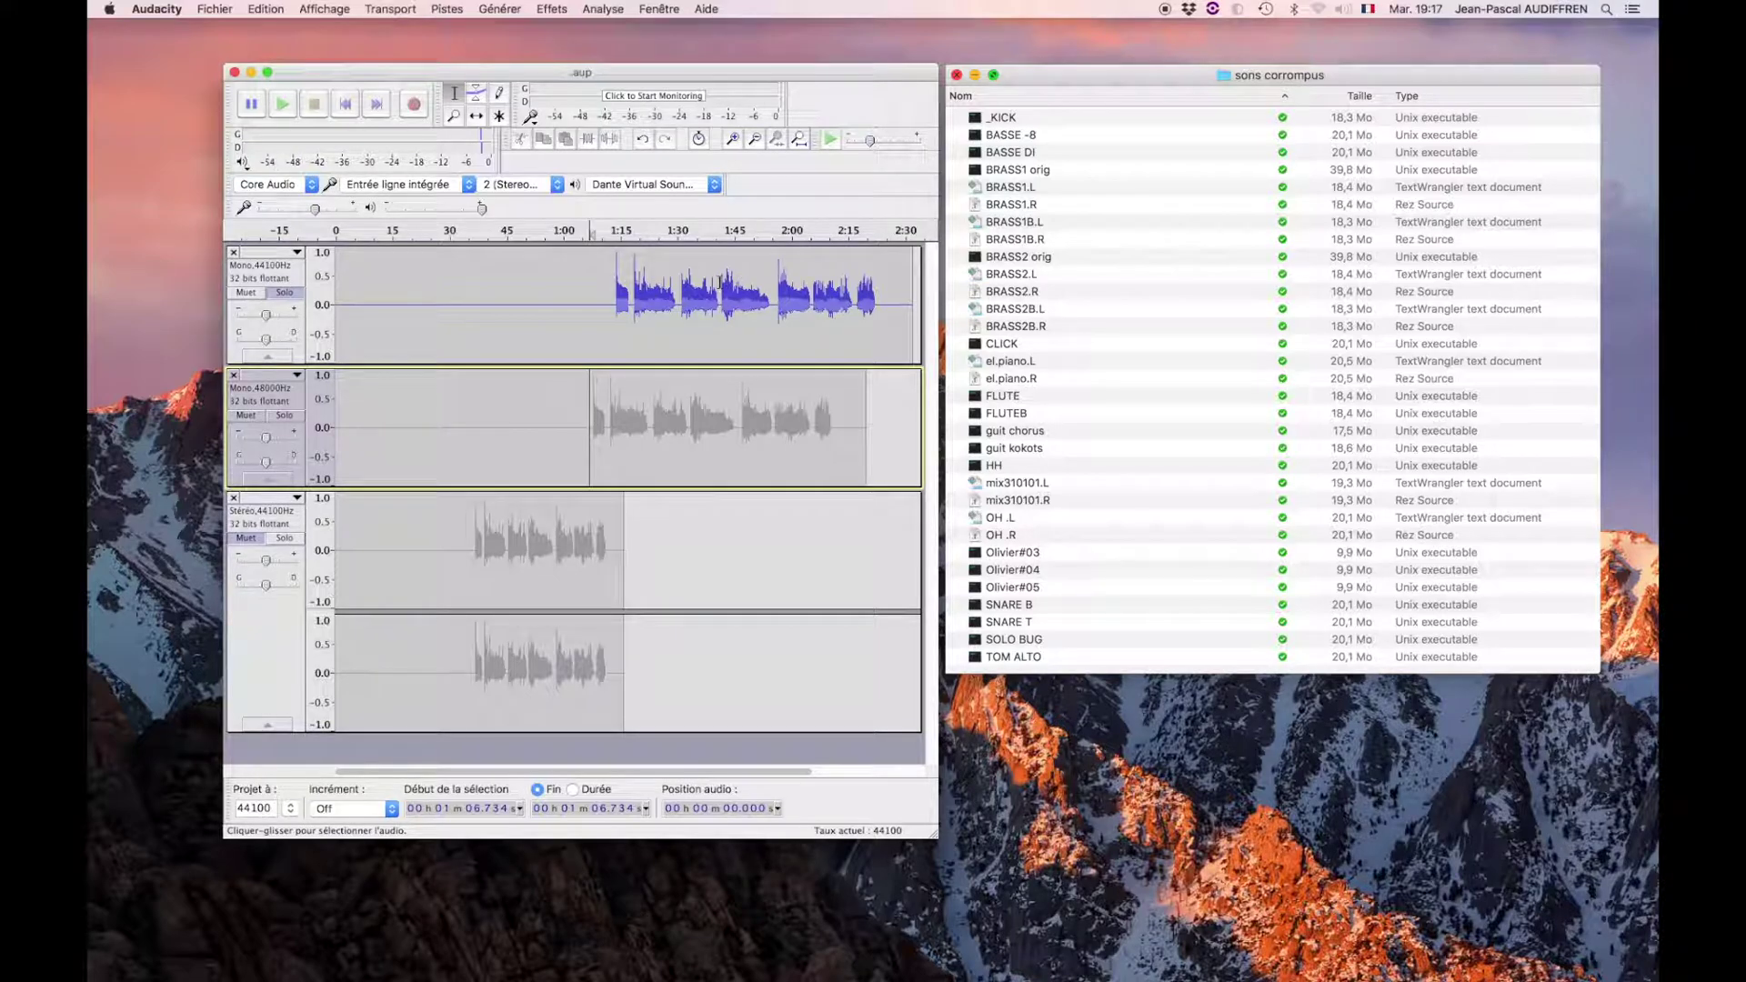
pyautogui.click(721, 285)
pyautogui.press('space')
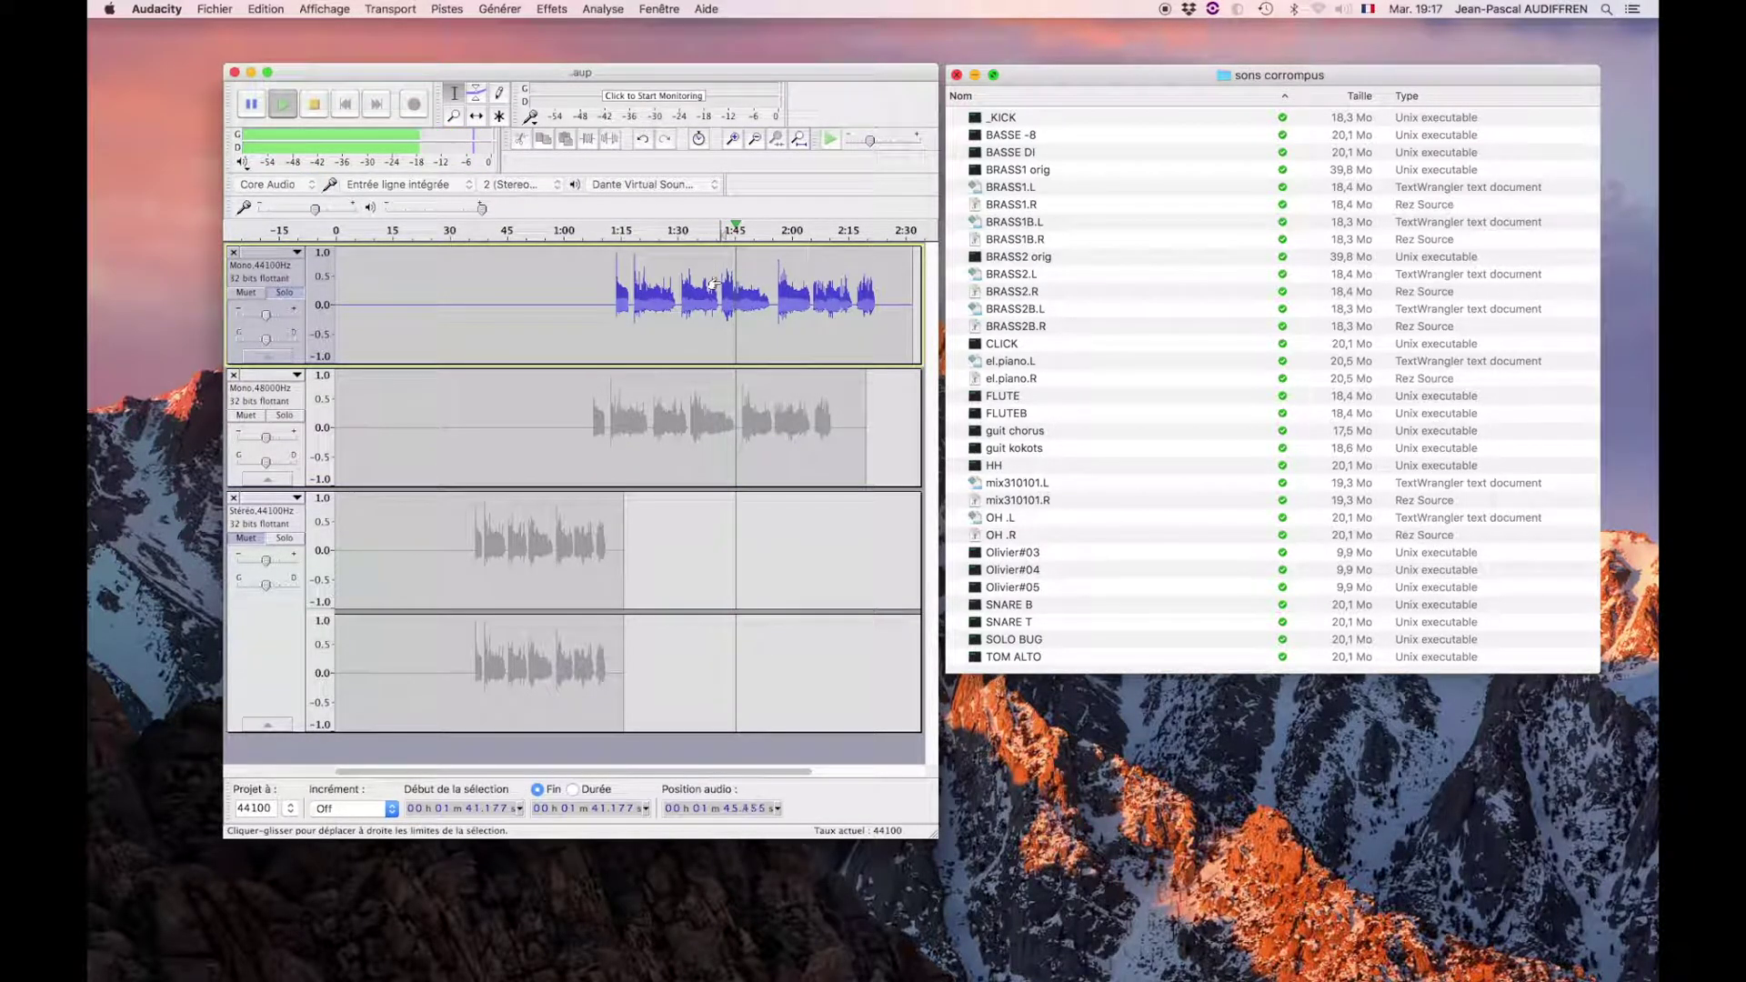
pyautogui.press('space')
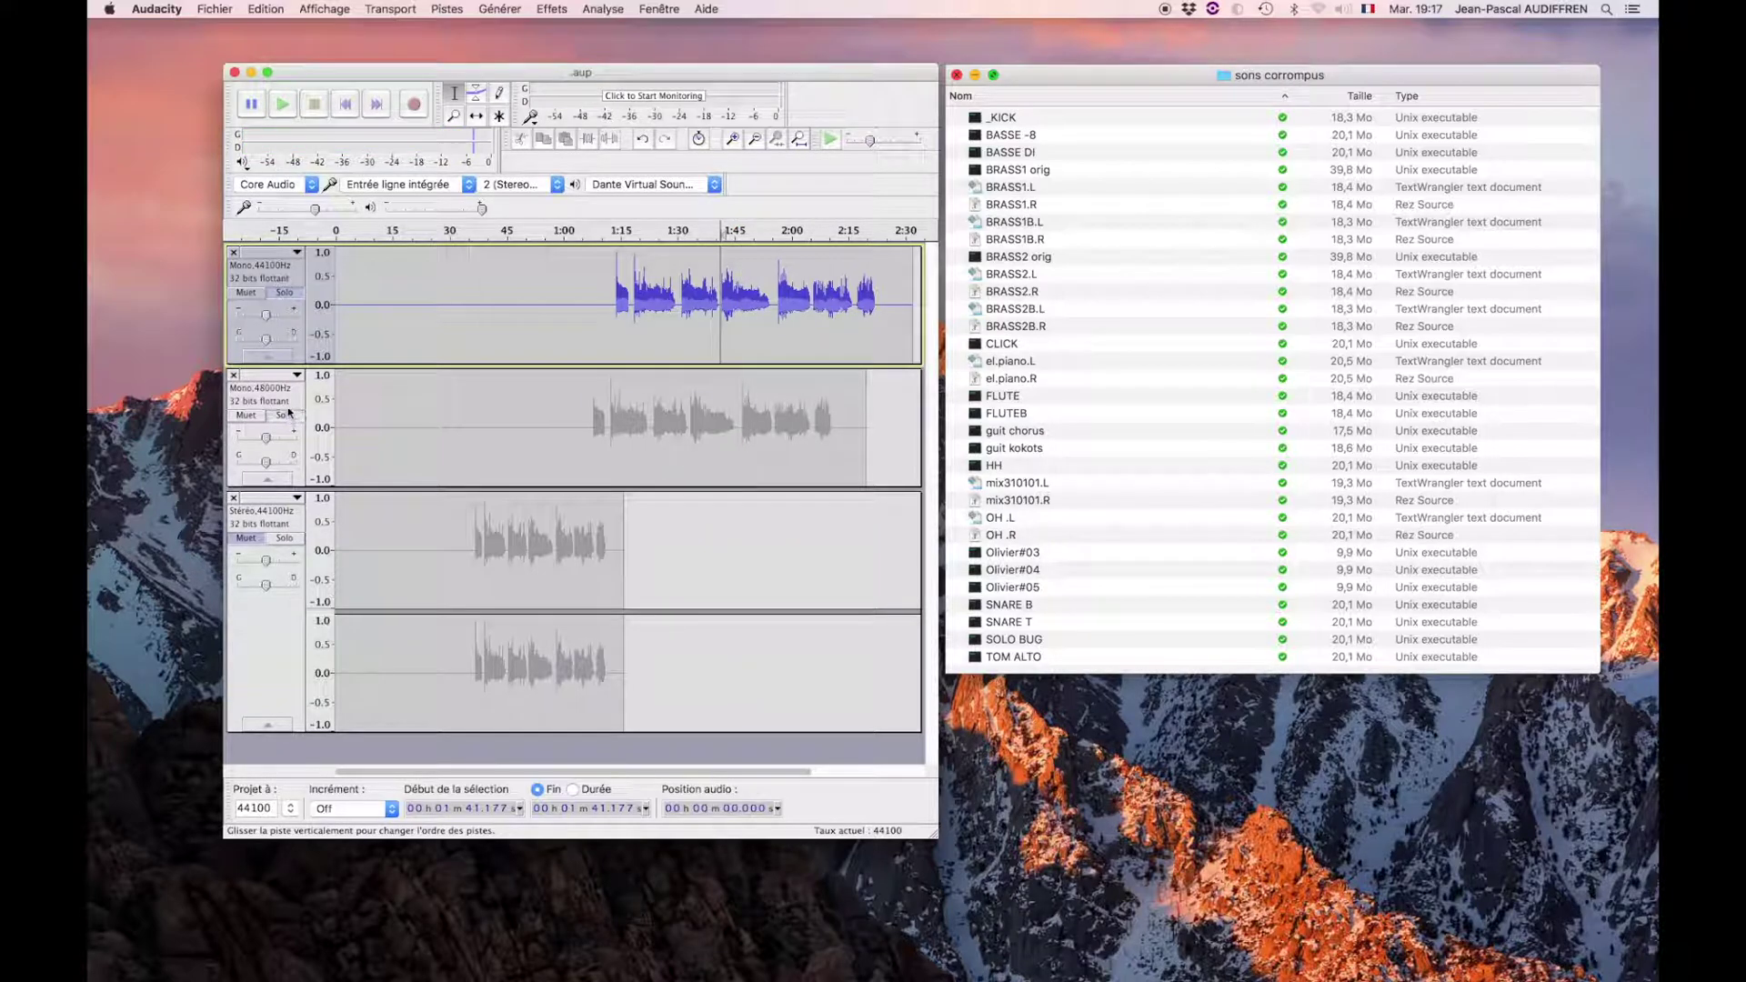
# Listen to the 48000 Hz track soloed from about 1:33.2, and return the cursor to its audio's start at about 1:07.4 with solo off
pyautogui.click(285, 416)
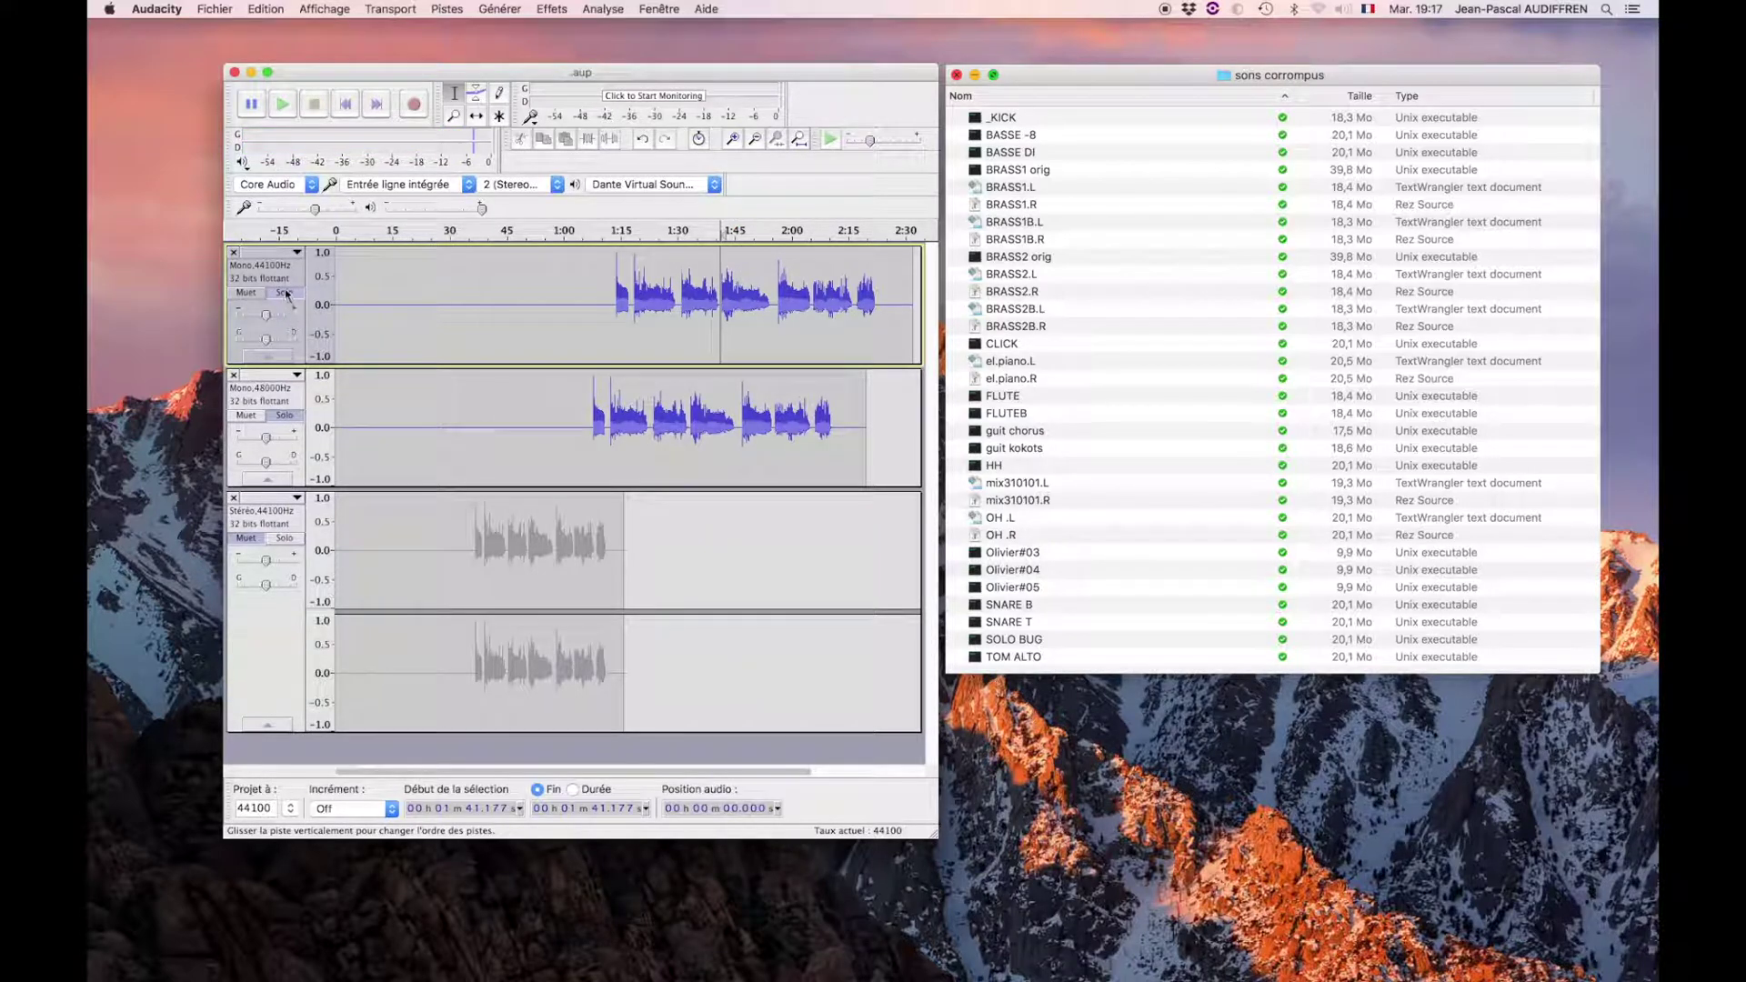
pyautogui.click(689, 398)
pyautogui.press('space')
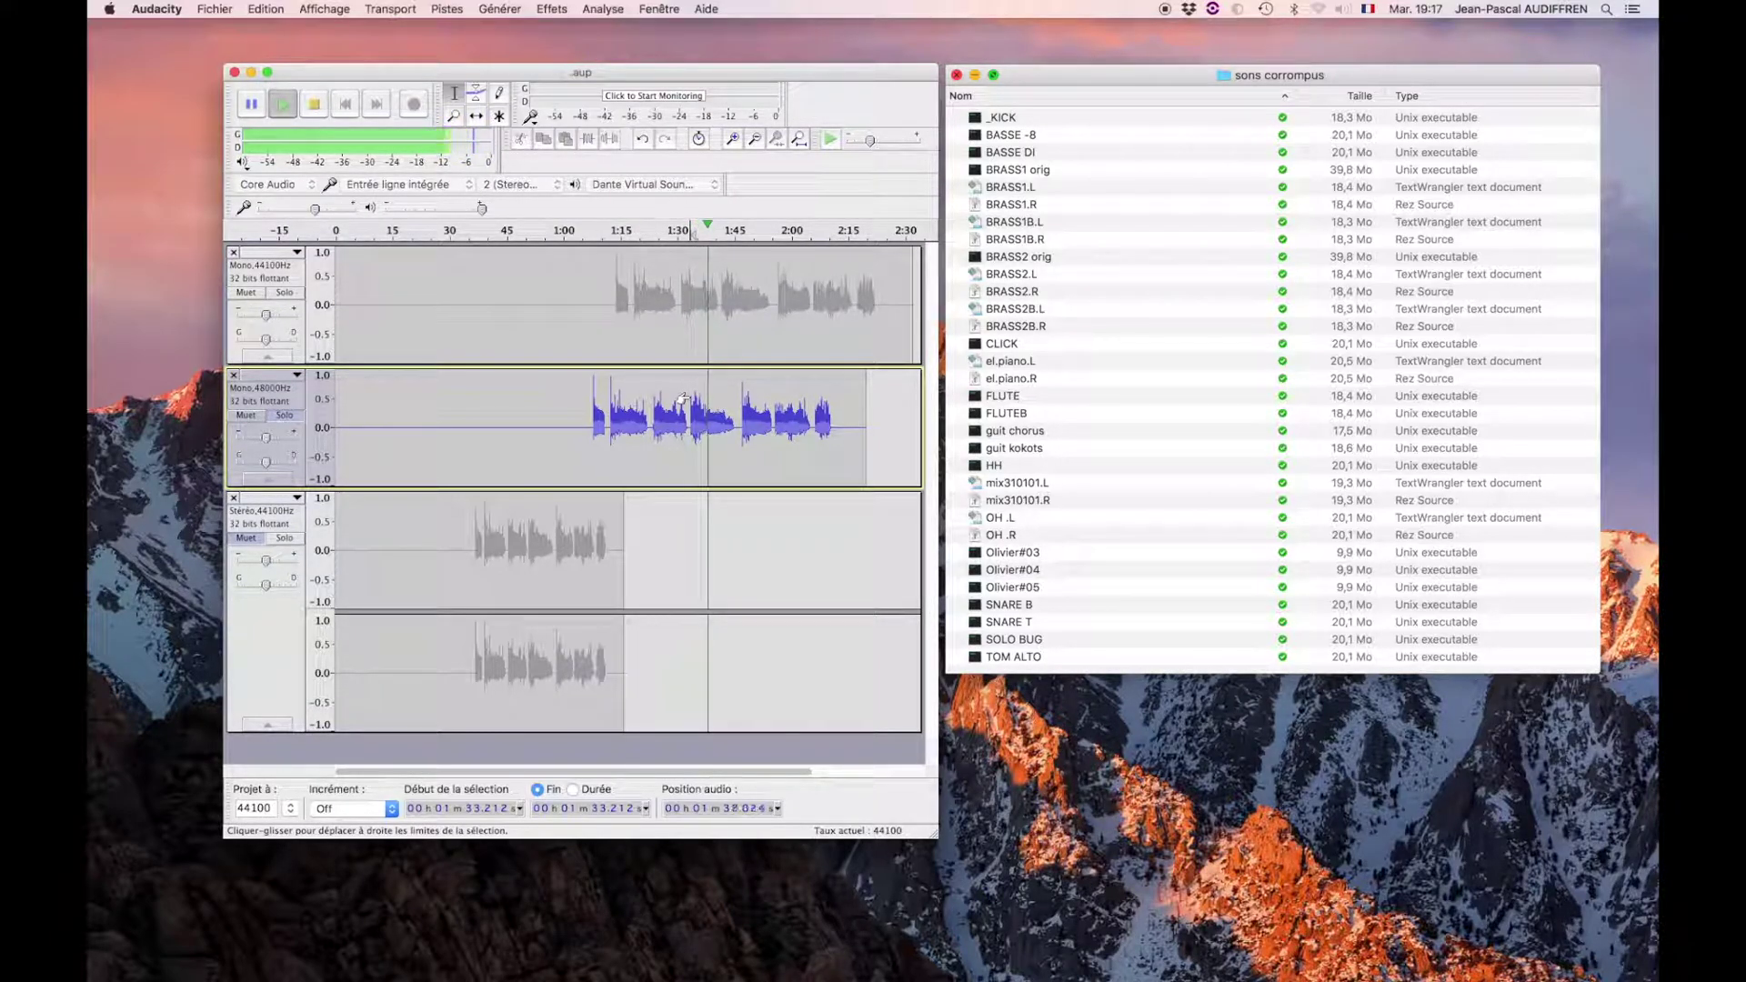
pyautogui.click(292, 417)
pyautogui.press('space')
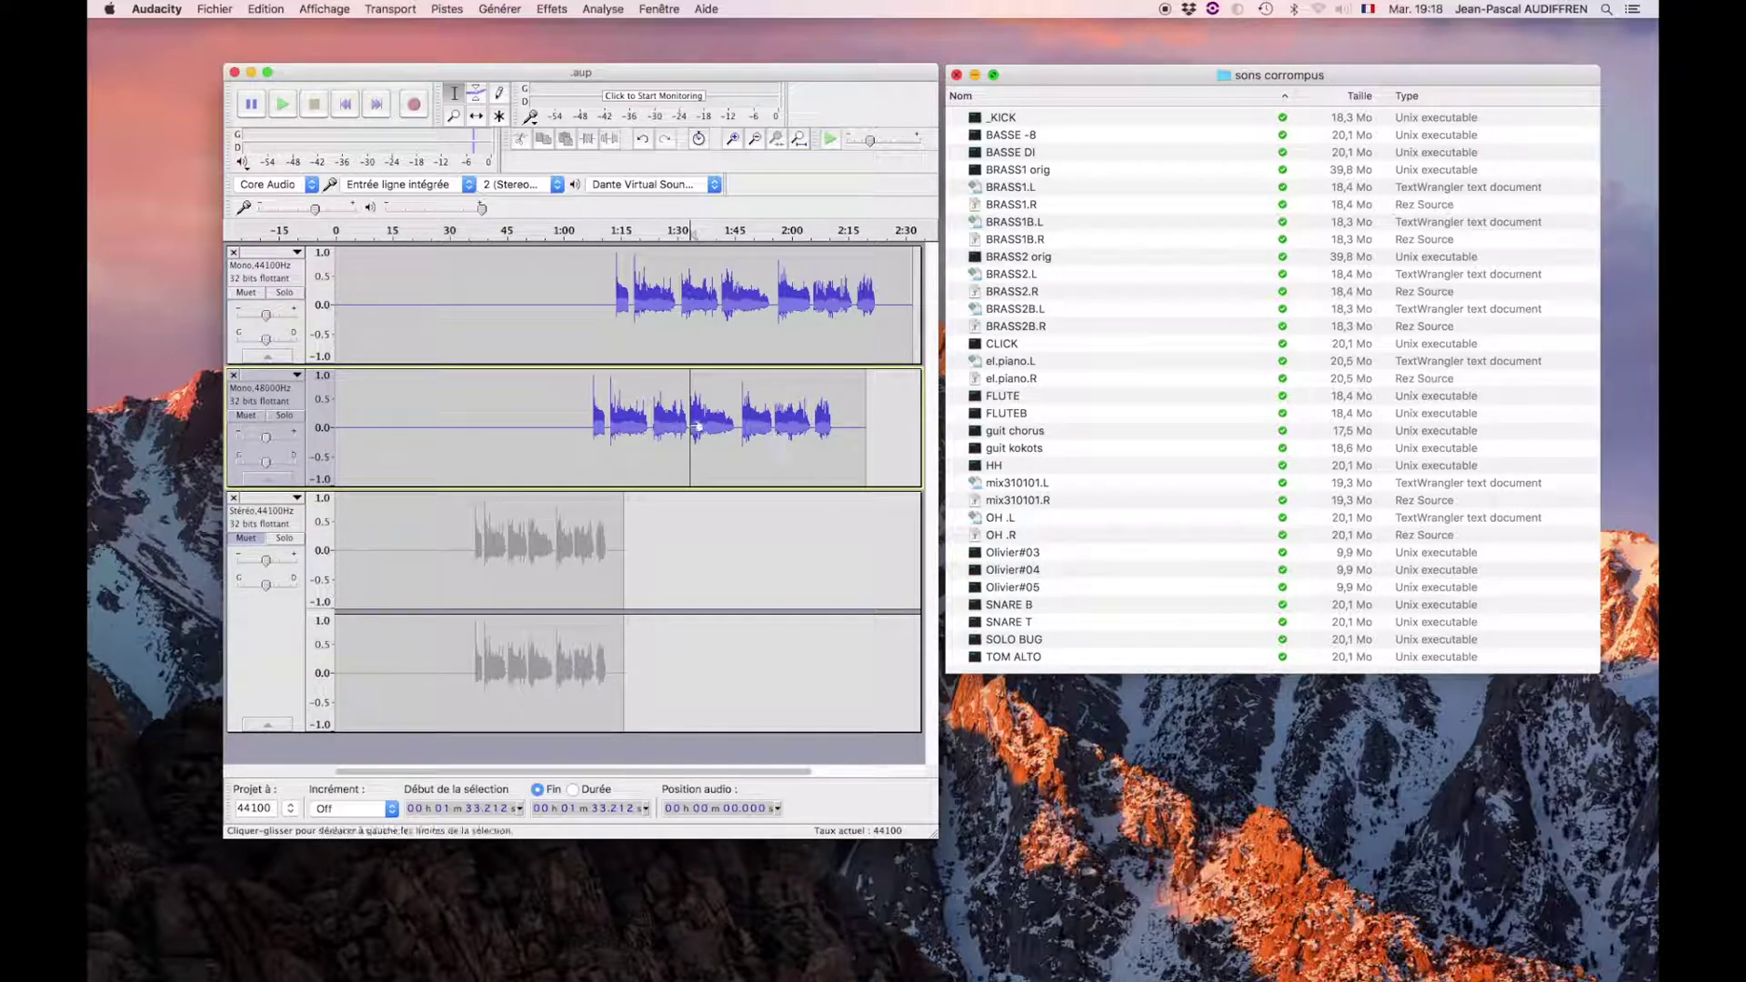
pyautogui.click(591, 426)
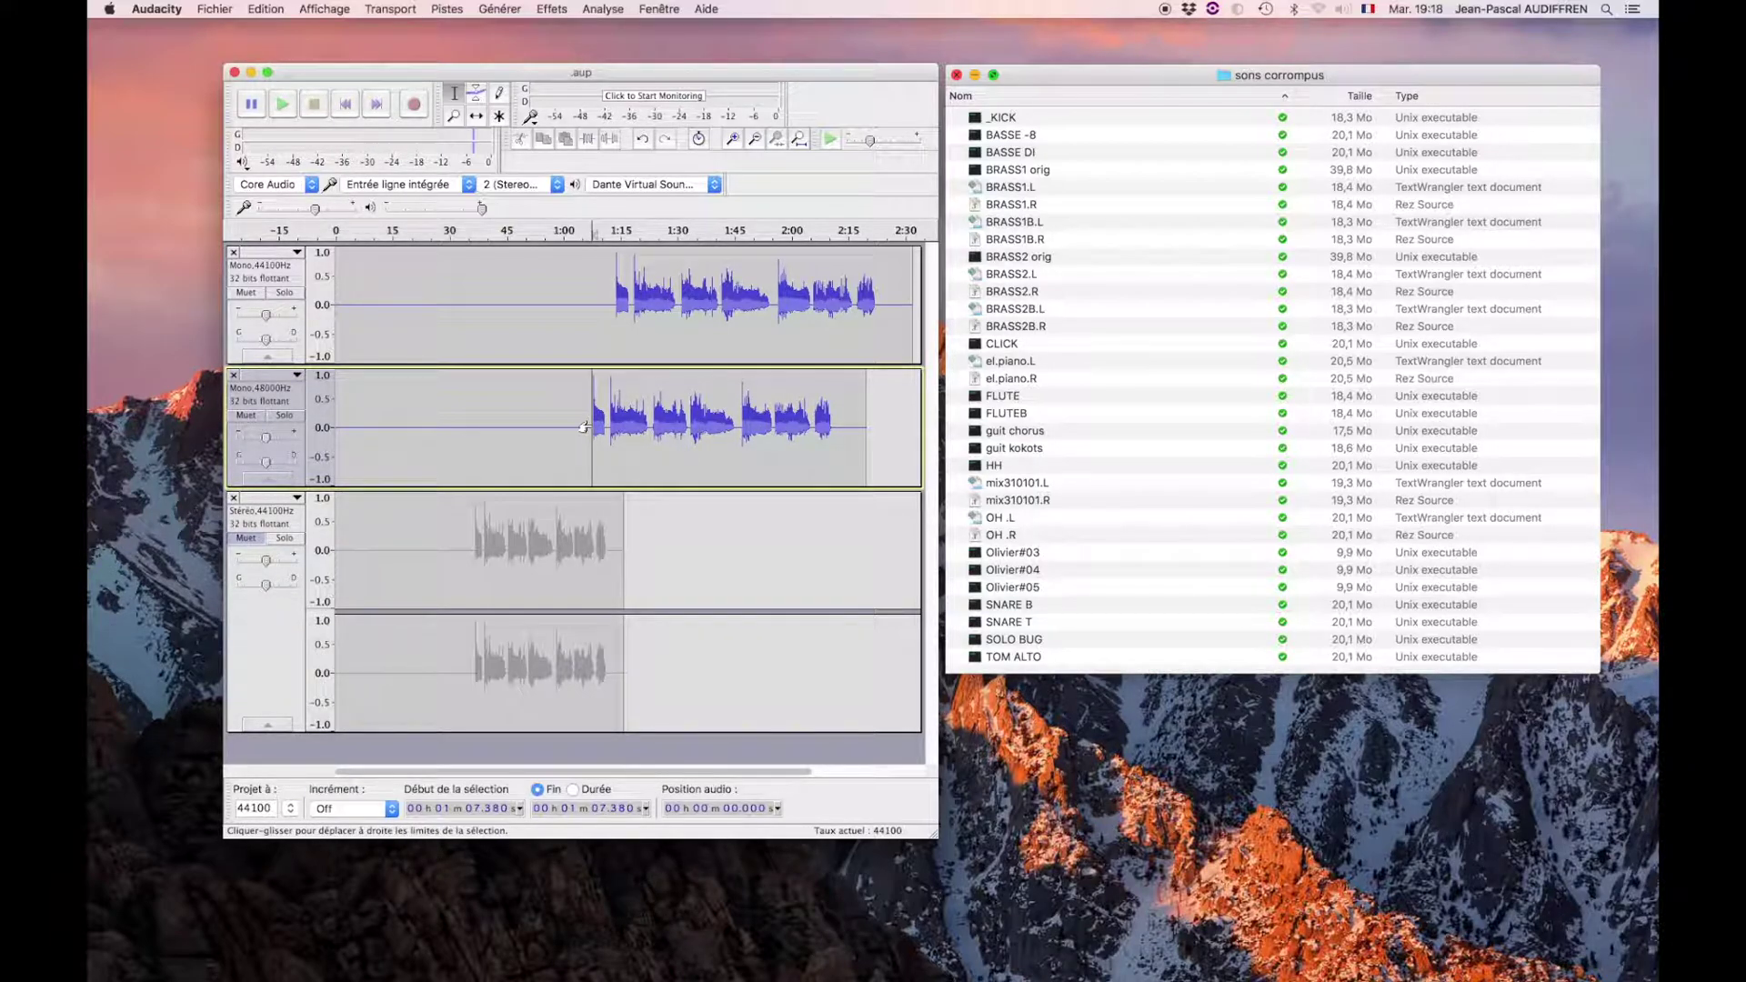